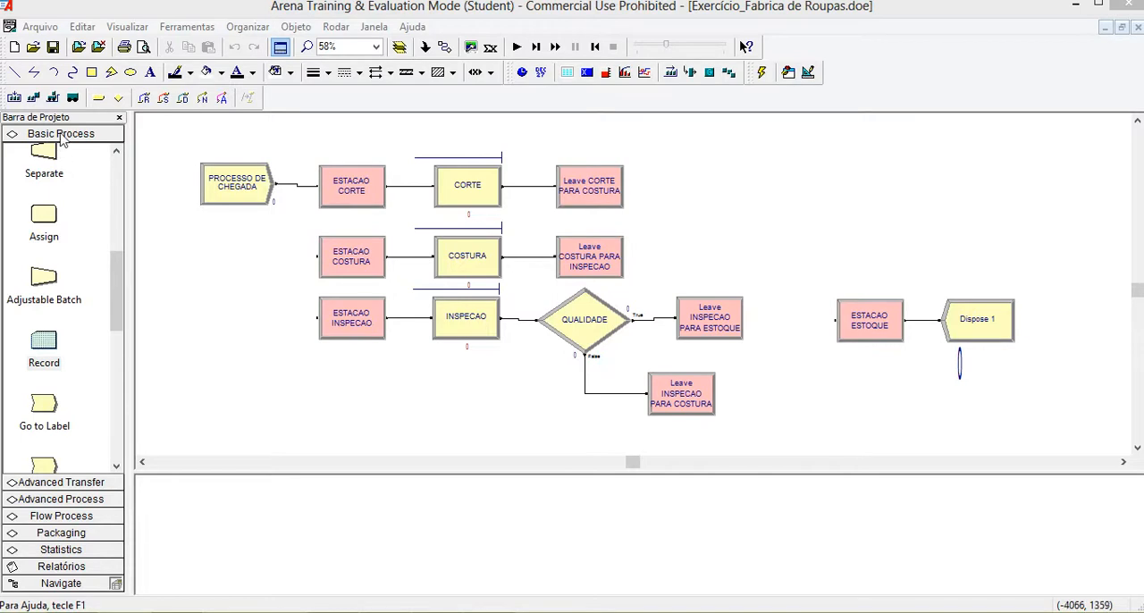
Show the Advanced Process modules and examine the template files available for attaching as panels.
click(65, 498)
drag(105, 302, 111, 330)
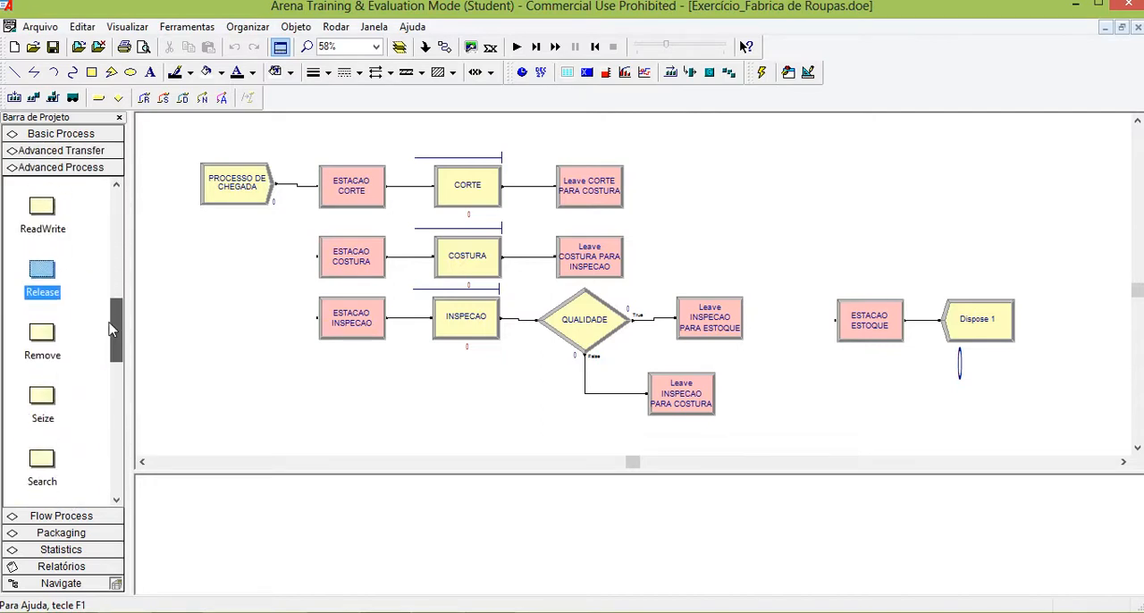
click(39, 26)
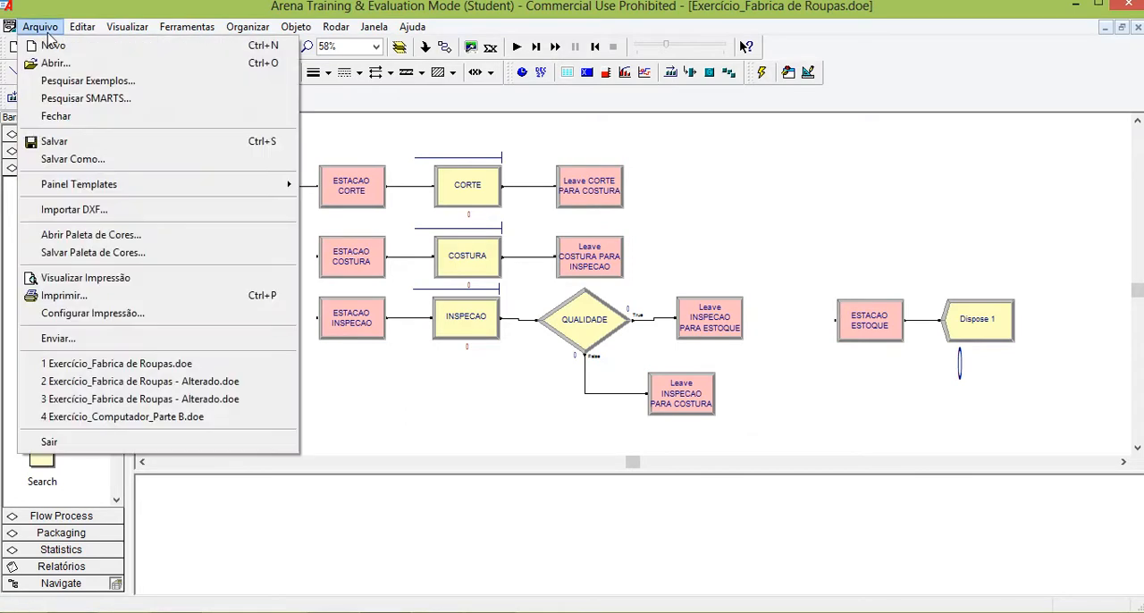
mouse_move(89, 195)
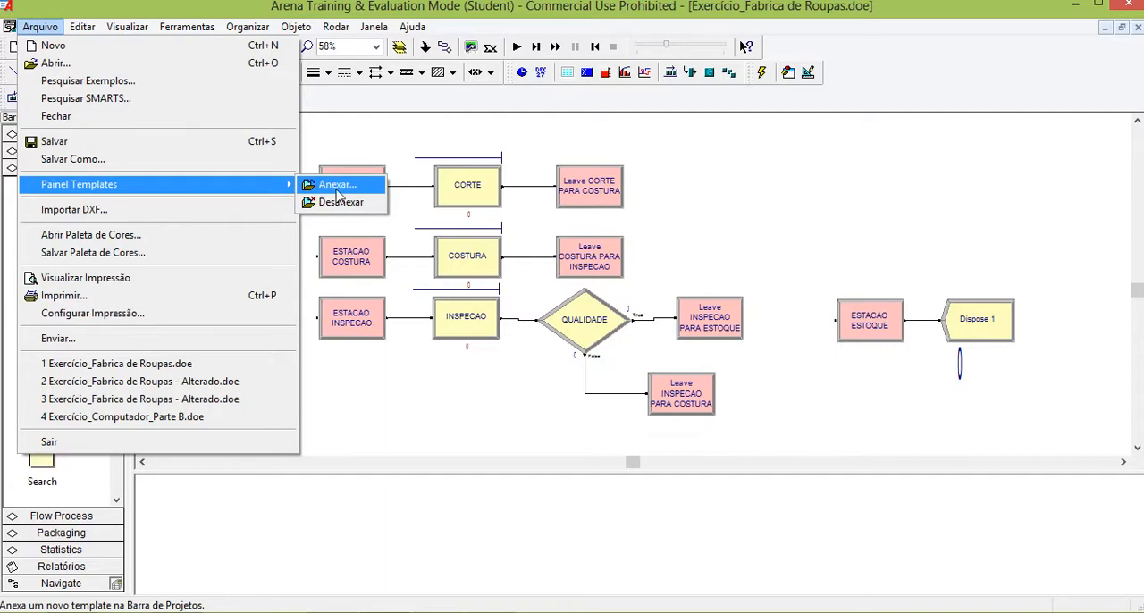
click(331, 185)
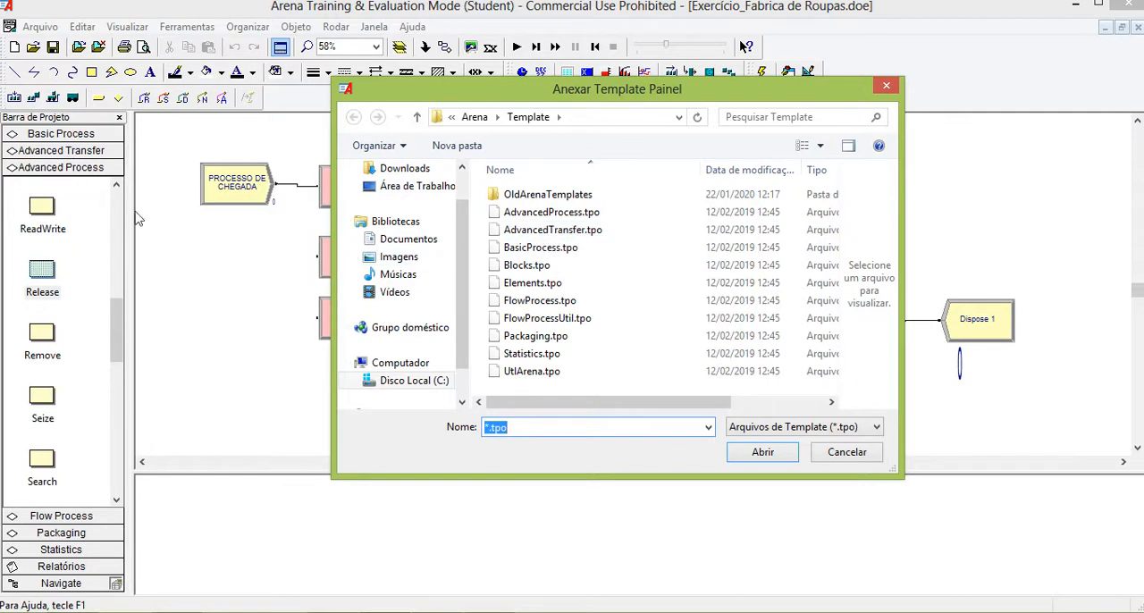
click(845, 452)
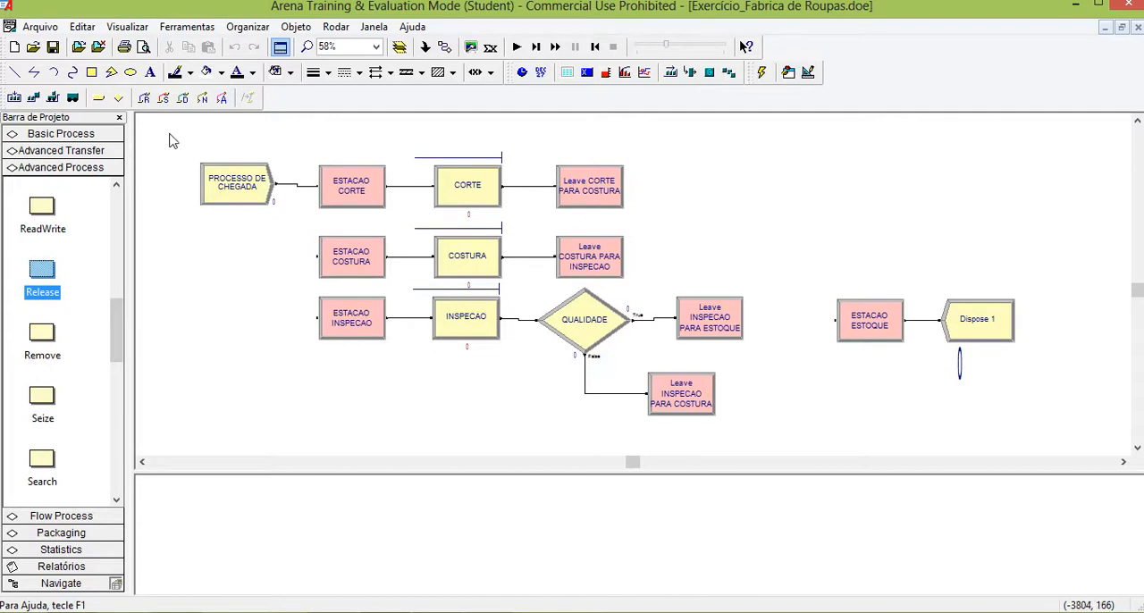
drag(170, 134, 1093, 450)
click(154, 156)
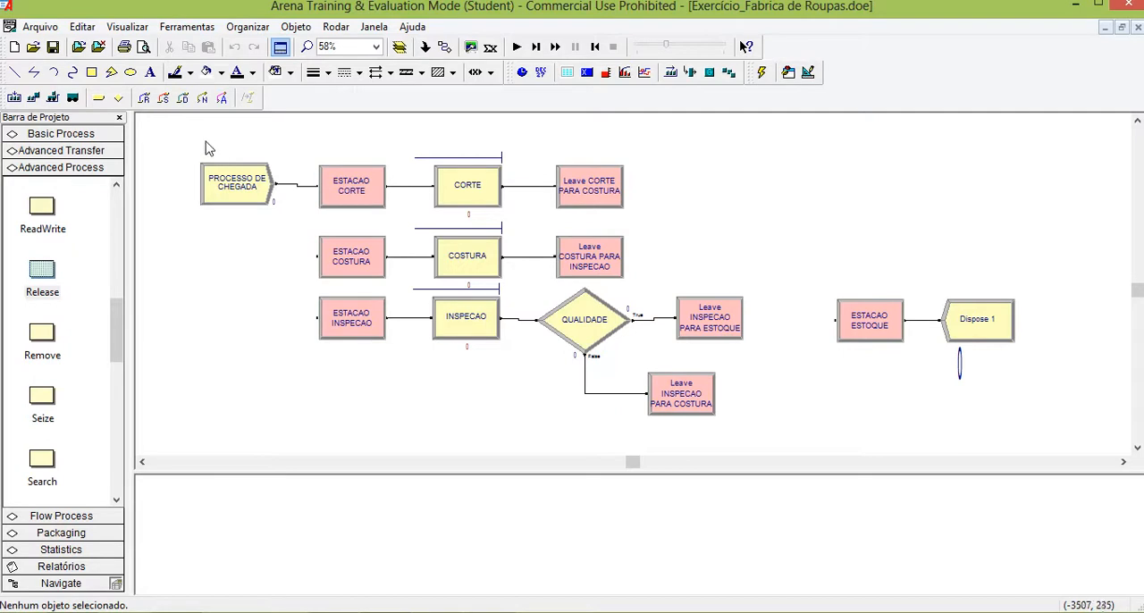
drag(190, 148, 1067, 439)
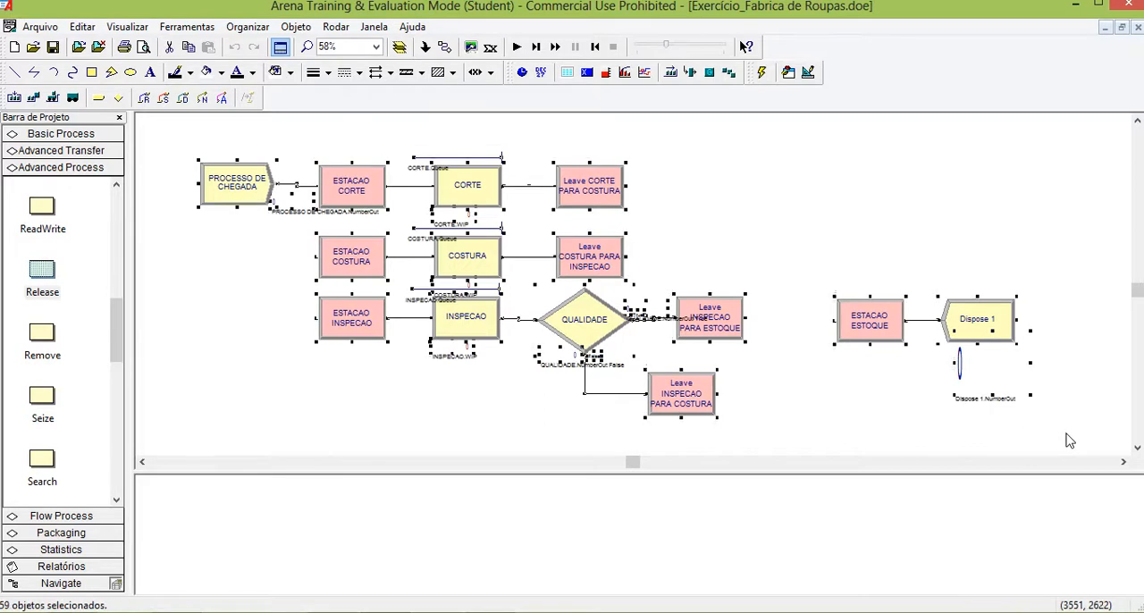
click(866, 232)
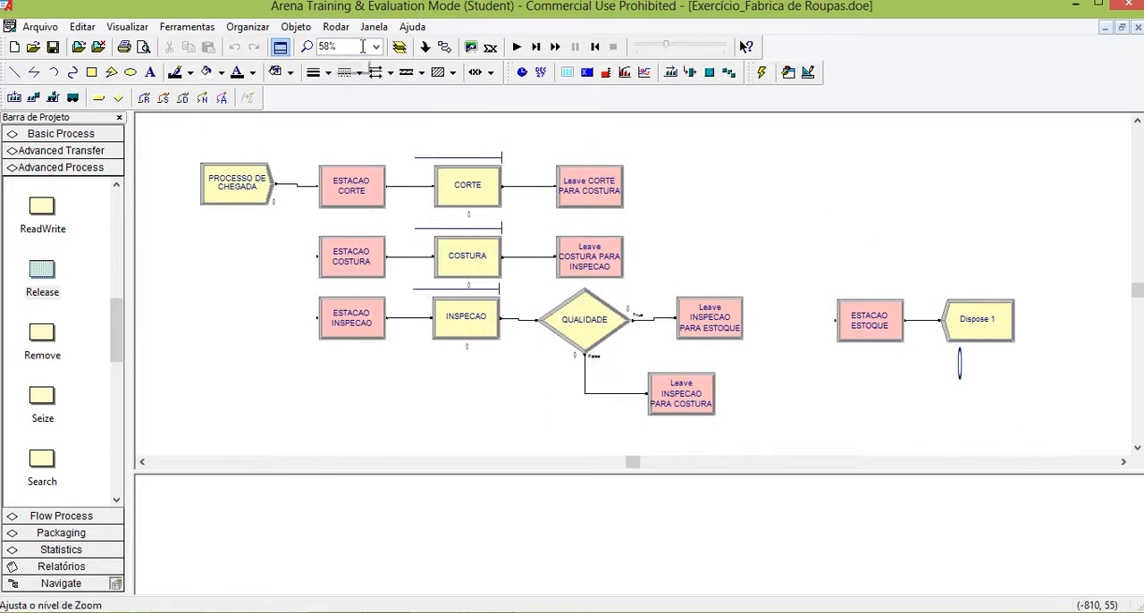
Examine the arrival settings of the PROCESSO DE CHEGADA module.
double_click(235, 179)
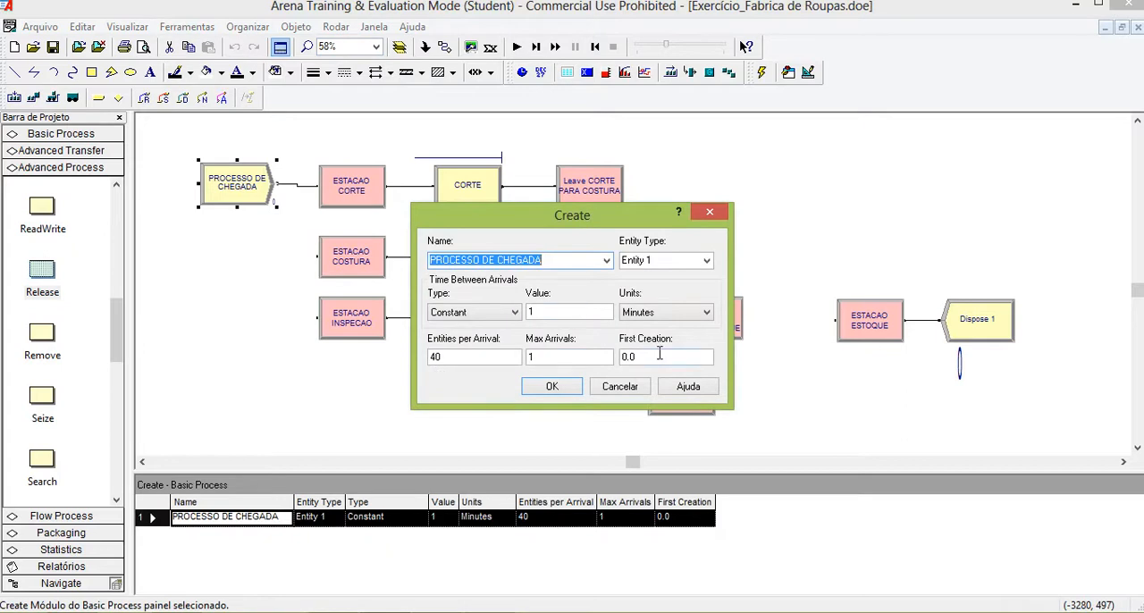
click(710, 212)
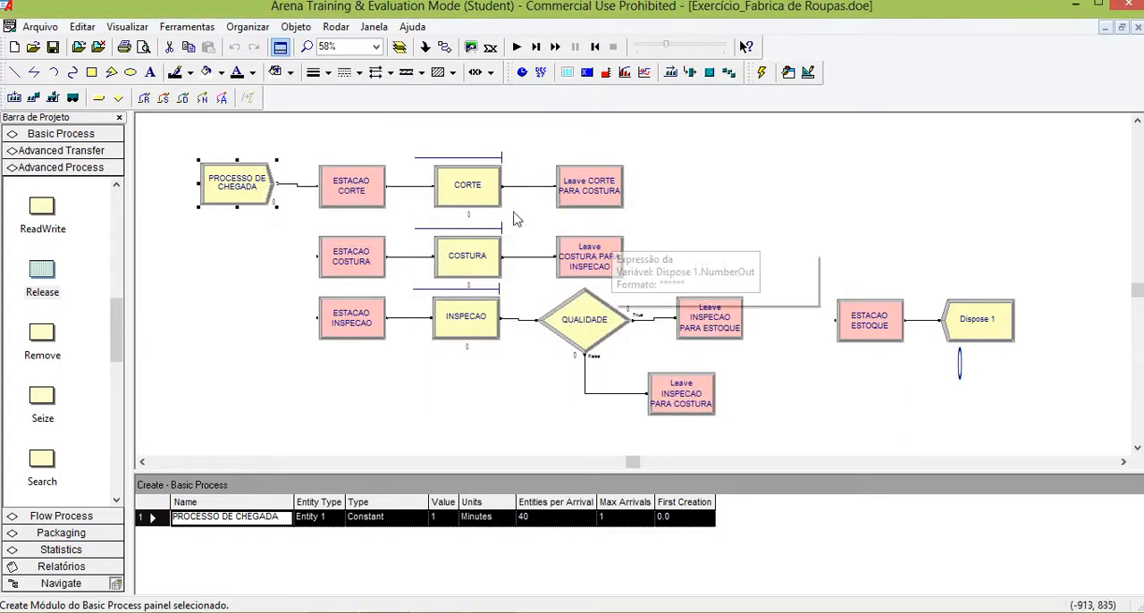
click(266, 258)
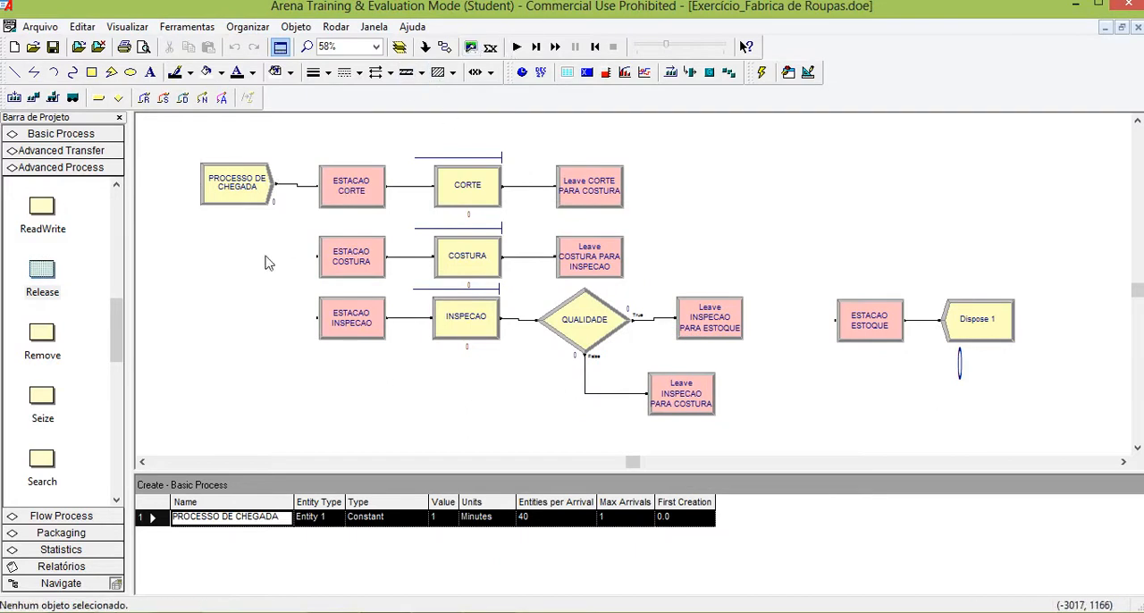
Run the simulation to the end and examine both pages of the Entities report.
click(518, 47)
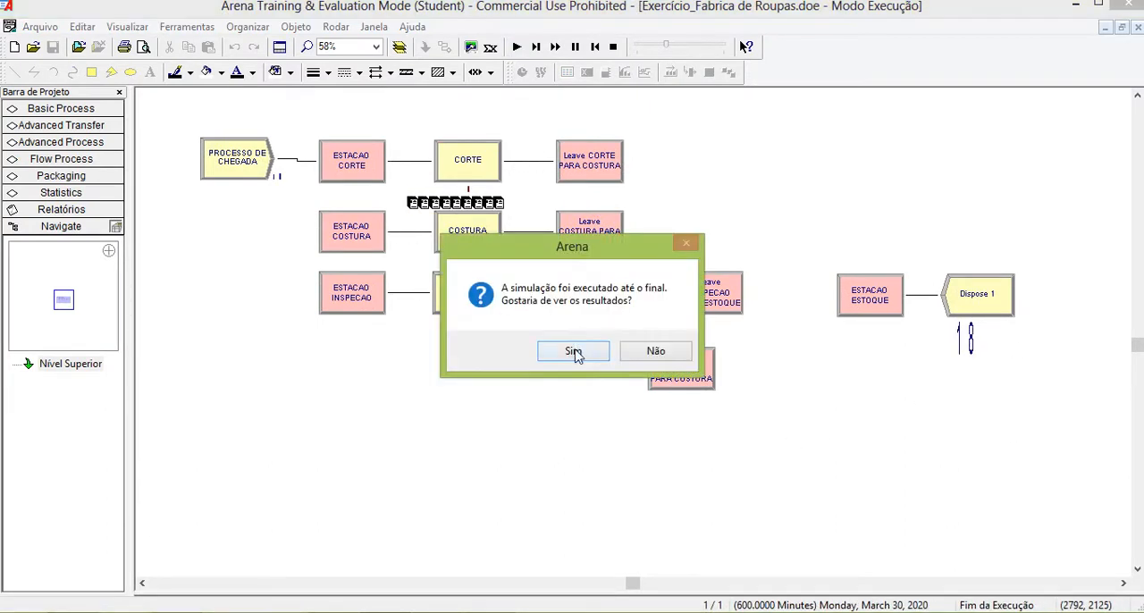
click(577, 352)
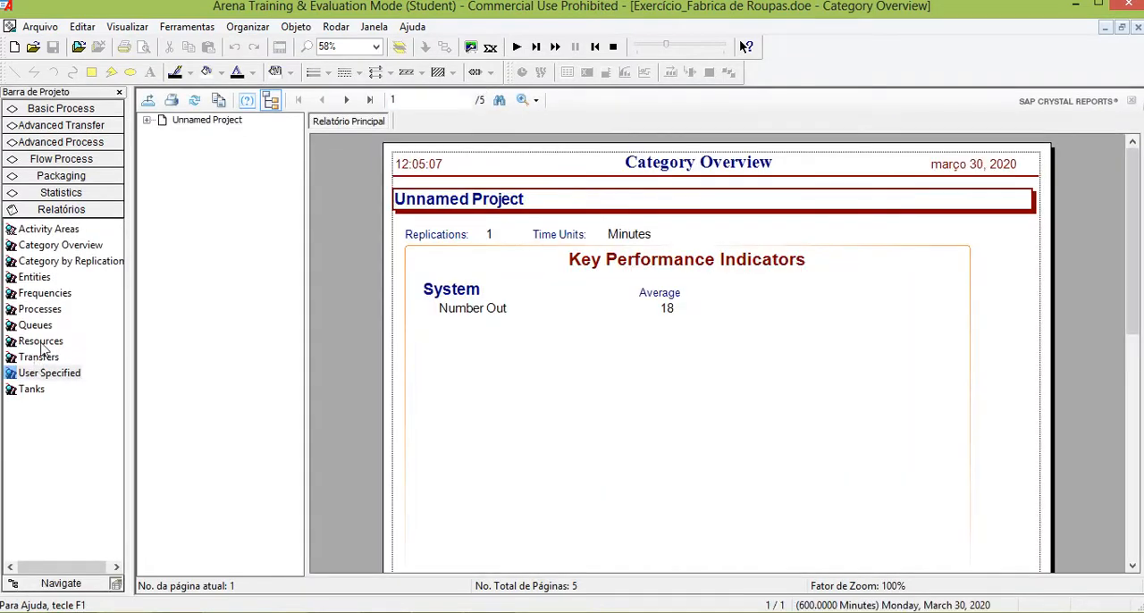
click(32, 278)
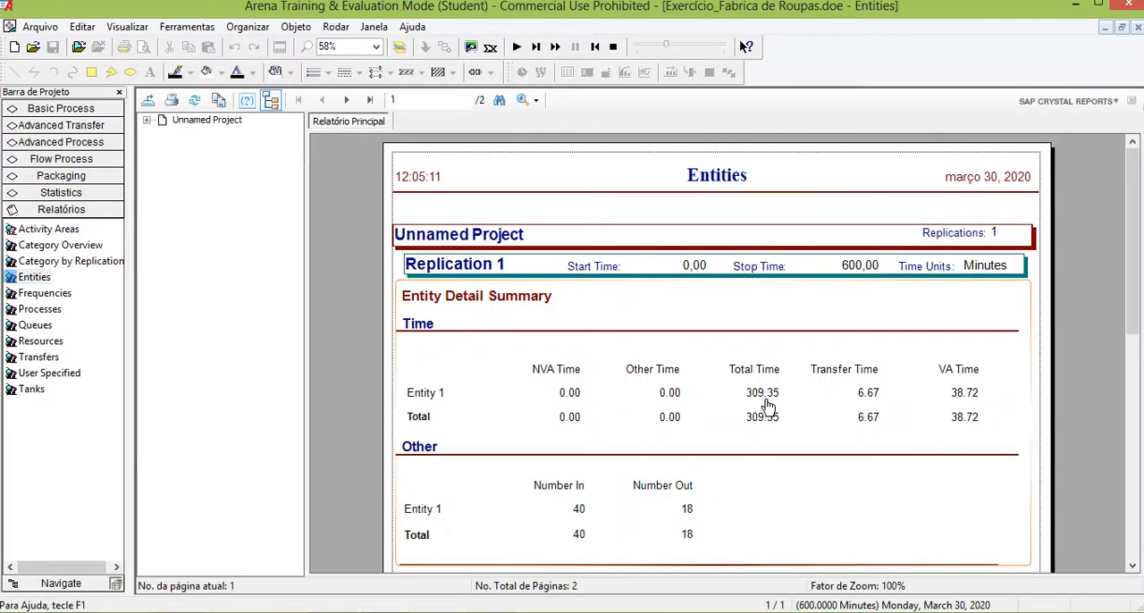
click(348, 100)
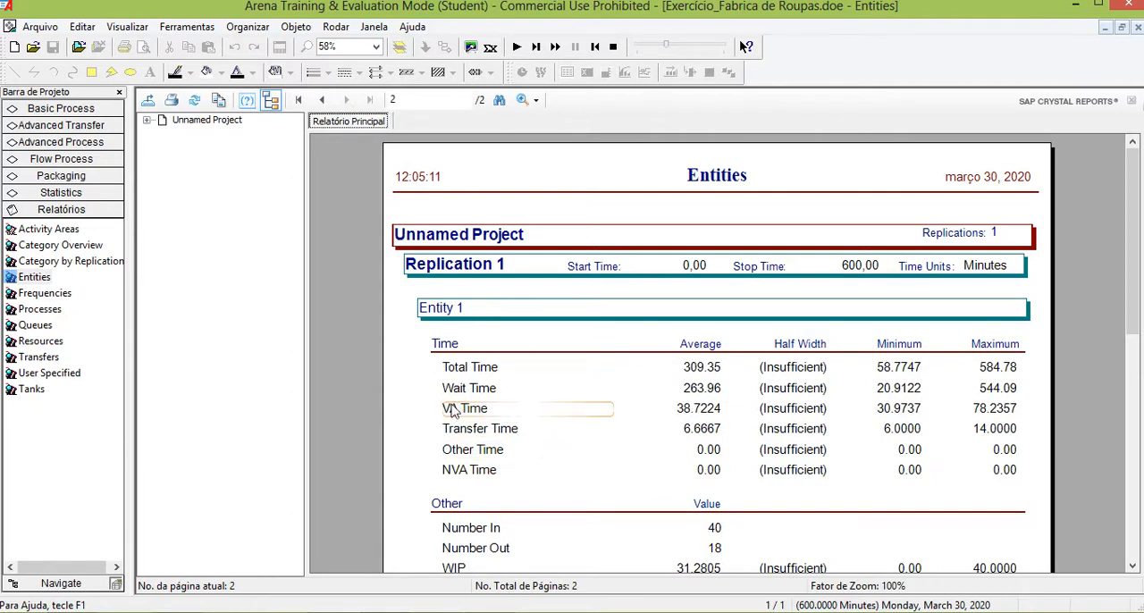
Examine the Queues report, closing the results and ending the run when finished.
click(36, 325)
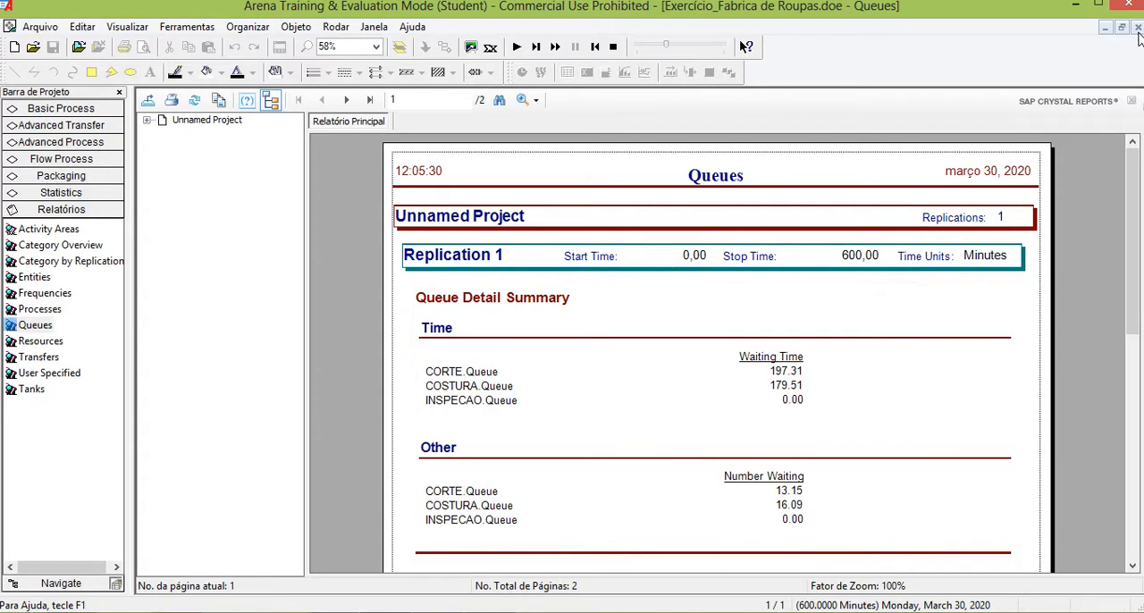
click(1138, 28)
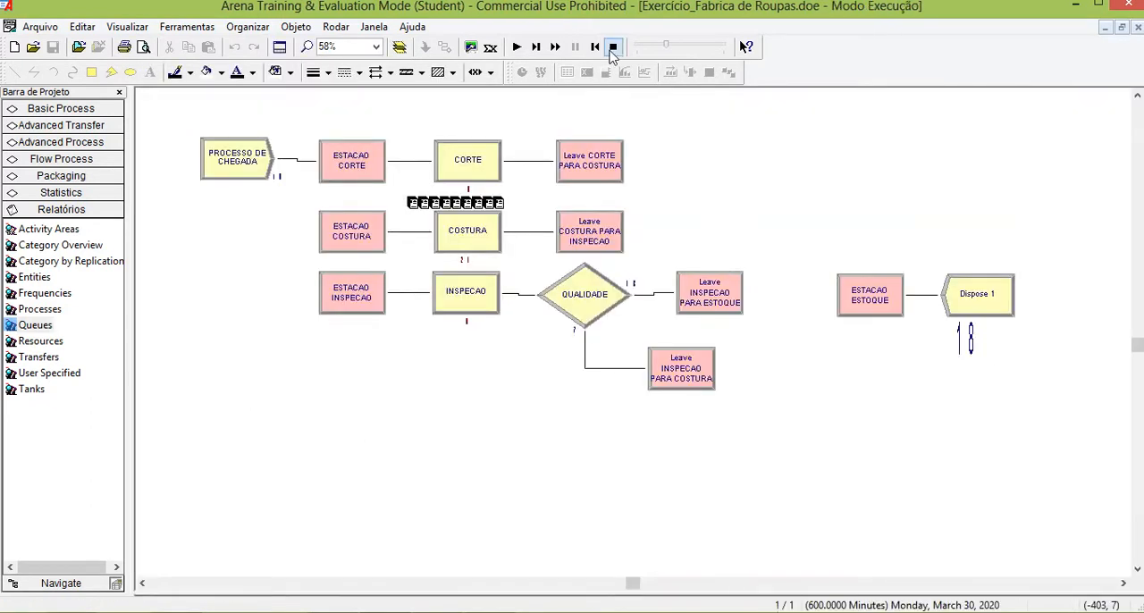
click(613, 47)
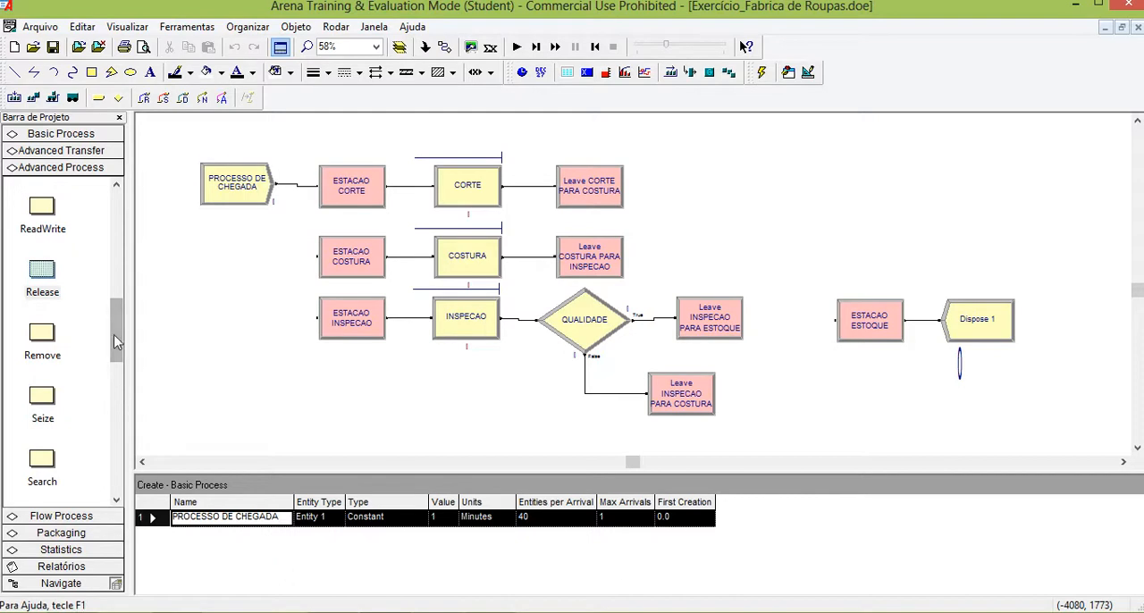
click(89, 134)
drag(116, 288, 113, 182)
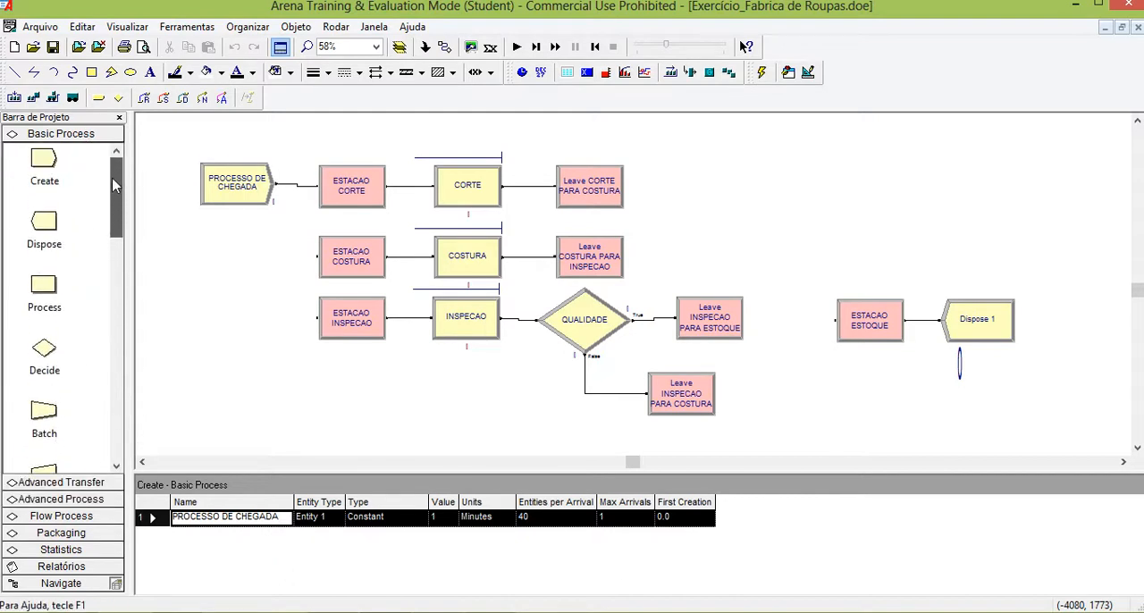
scroll(112, 183, down, 5)
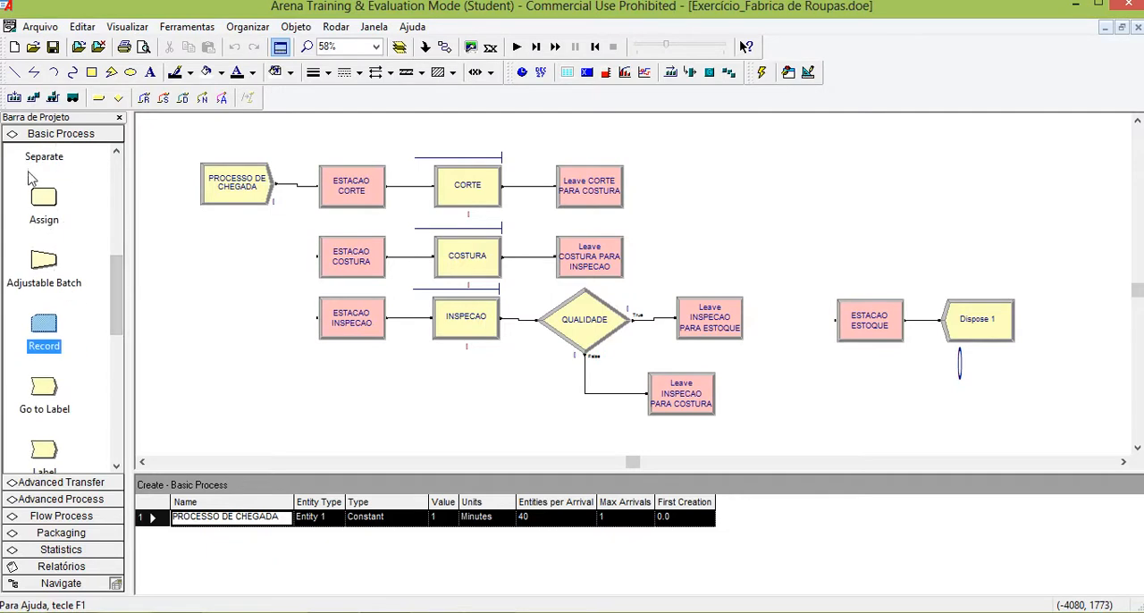
click(49, 205)
drag(158, 282, 233, 373)
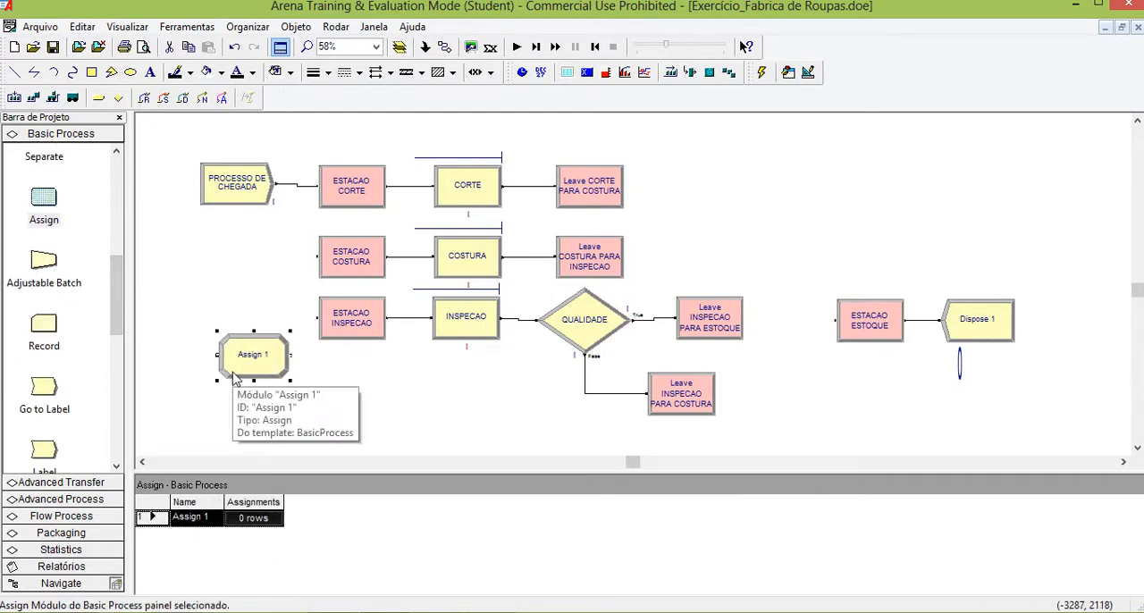
key(Delete)
mouse_move(119, 290)
mouse_down()
mouse_move(115, 304)
mouse_move(120, 287)
mouse_up()
drag(52, 336, 188, 358)
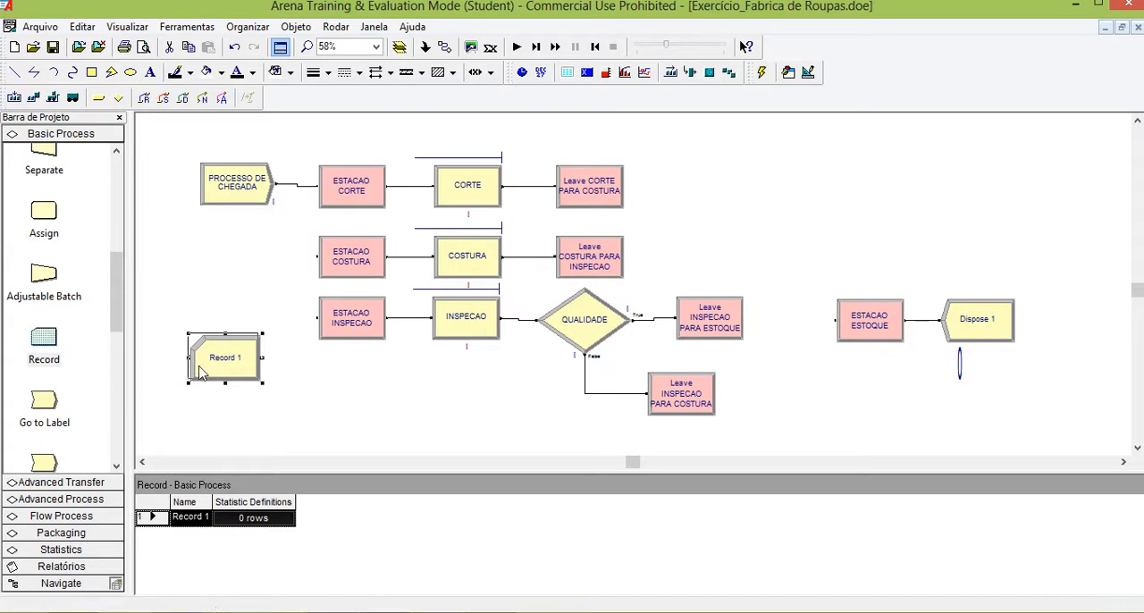
drag(949, 326, 190, 396)
key(Delete)
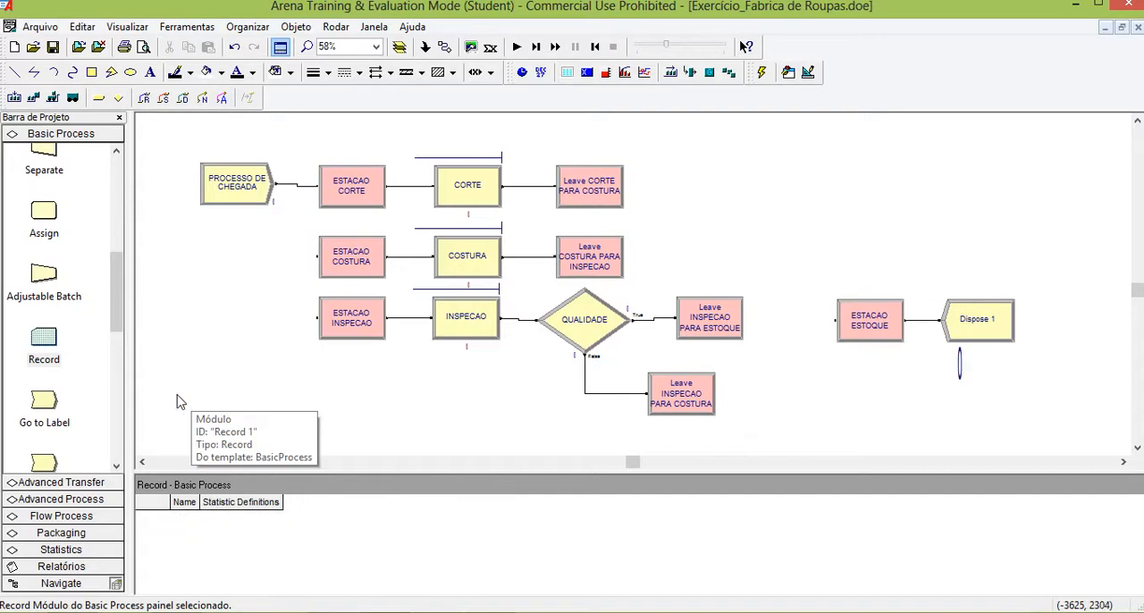
Browse the modules available in the Advanced Process template.
click(67, 501)
drag(116, 327, 119, 232)
click(70, 254)
scroll(67, 313, down, 3)
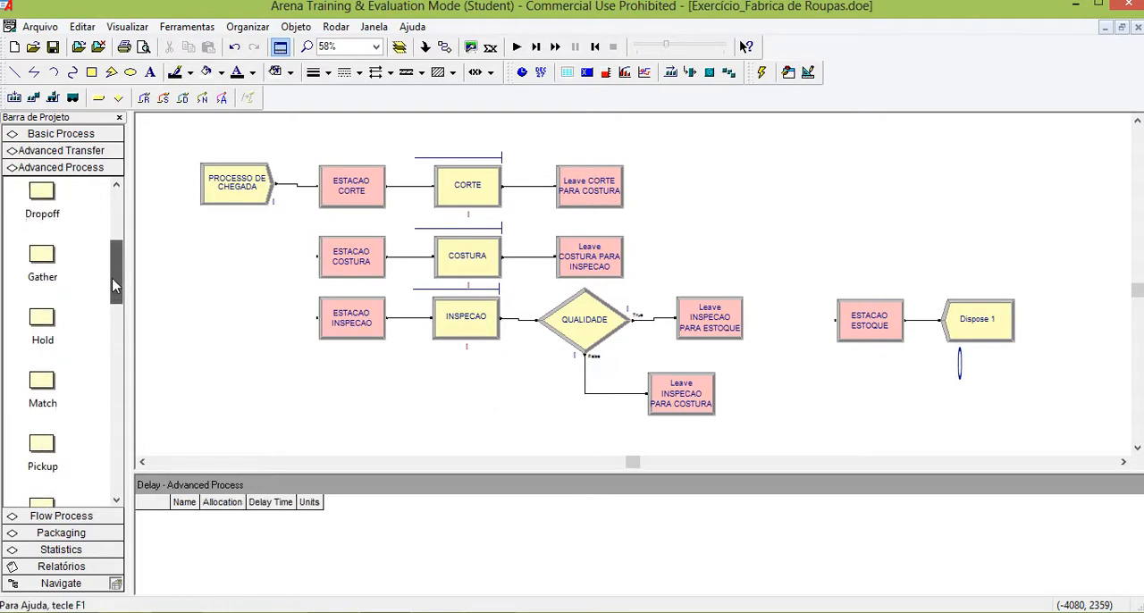
drag(120, 274, 118, 297)
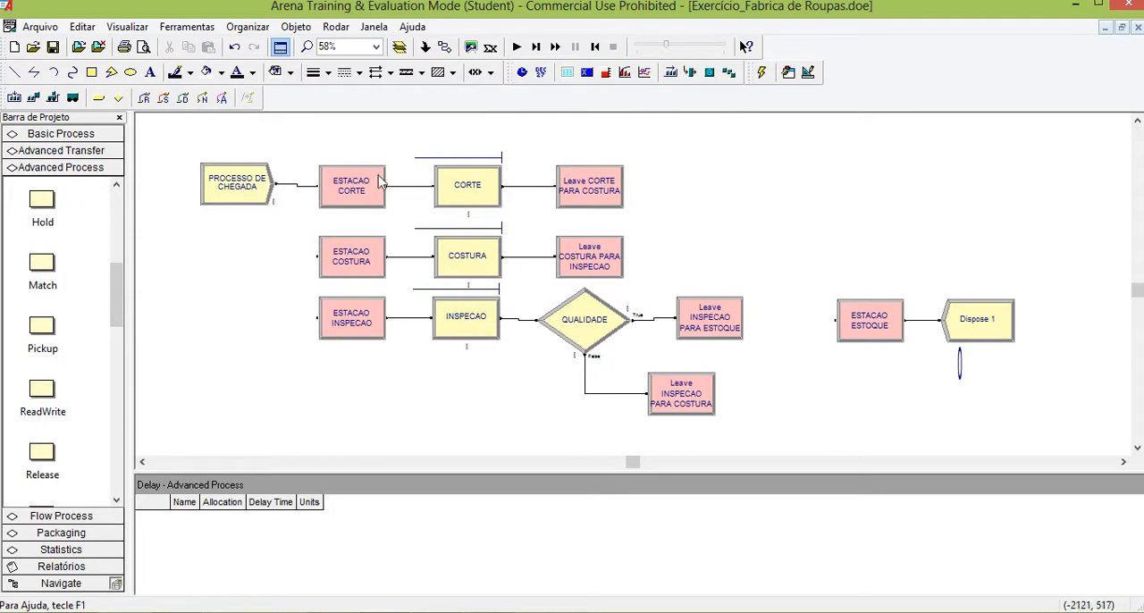
Examine the action, resource and delay settings of the CORTE process module.
click(474, 193)
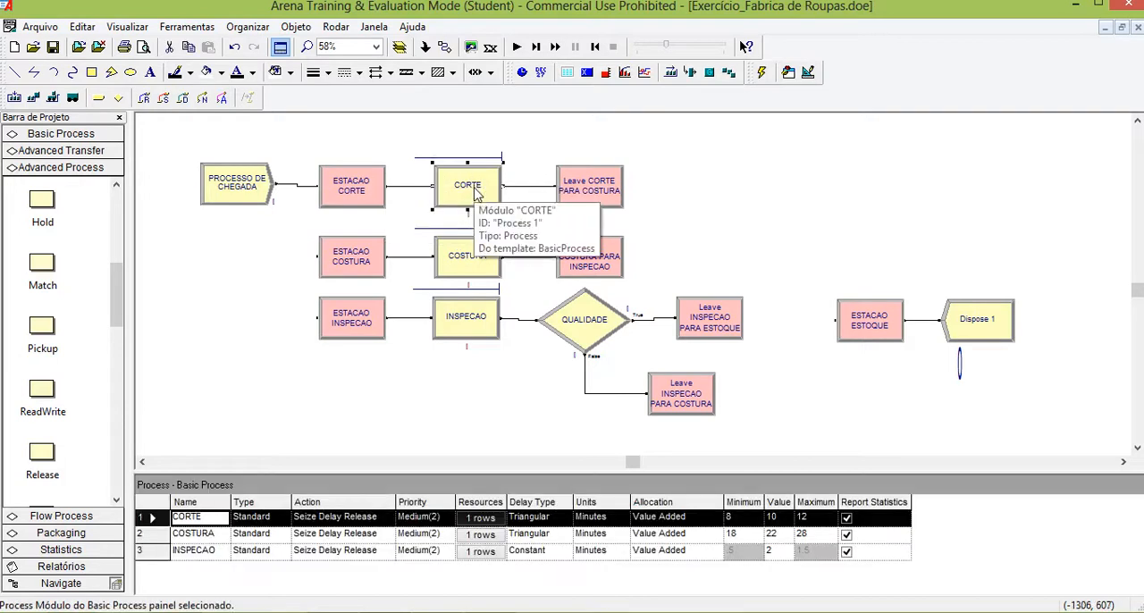
double_click(477, 194)
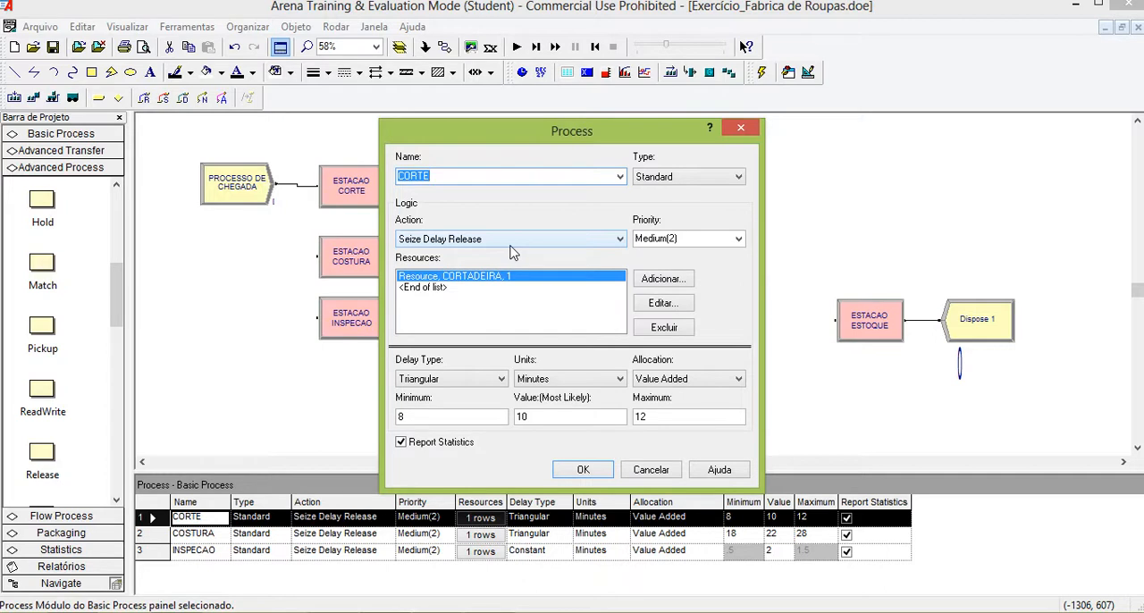
click(739, 129)
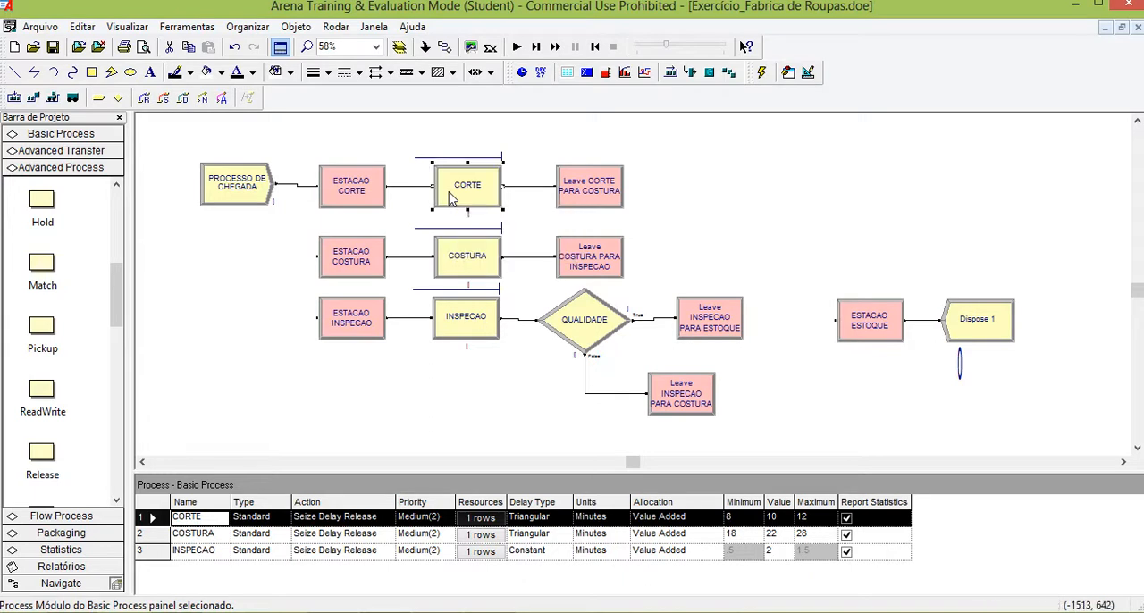
Delete the CORTE process module and move Leave CORTE PARA COSTURA far to the right, above ESTACAO ESTOQUE, to free space.
key(Delete)
drag(599, 192, 916, 195)
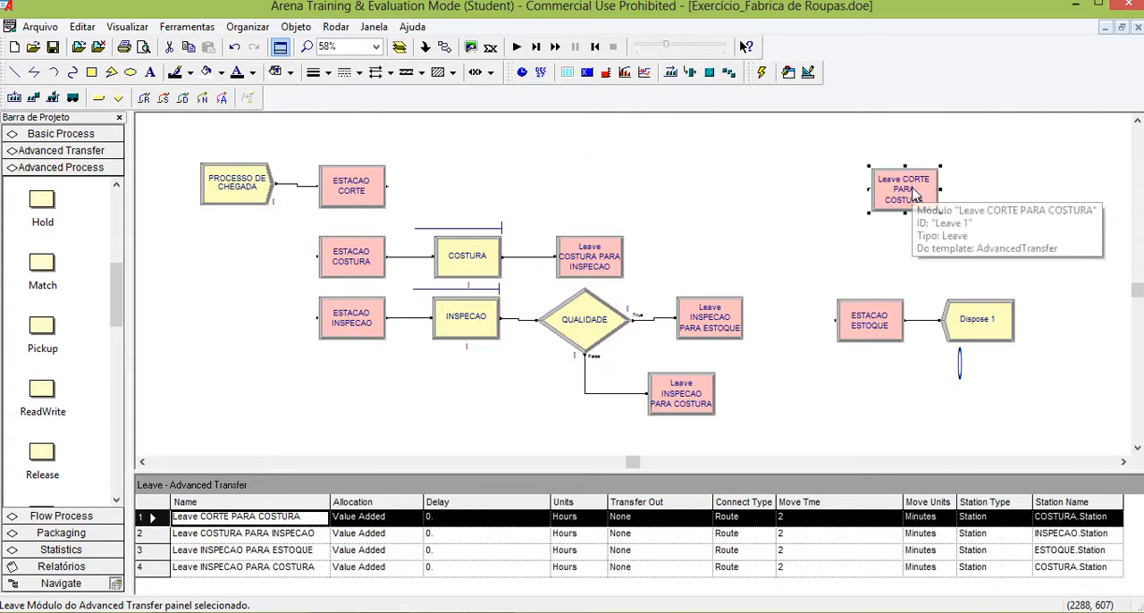
click(967, 206)
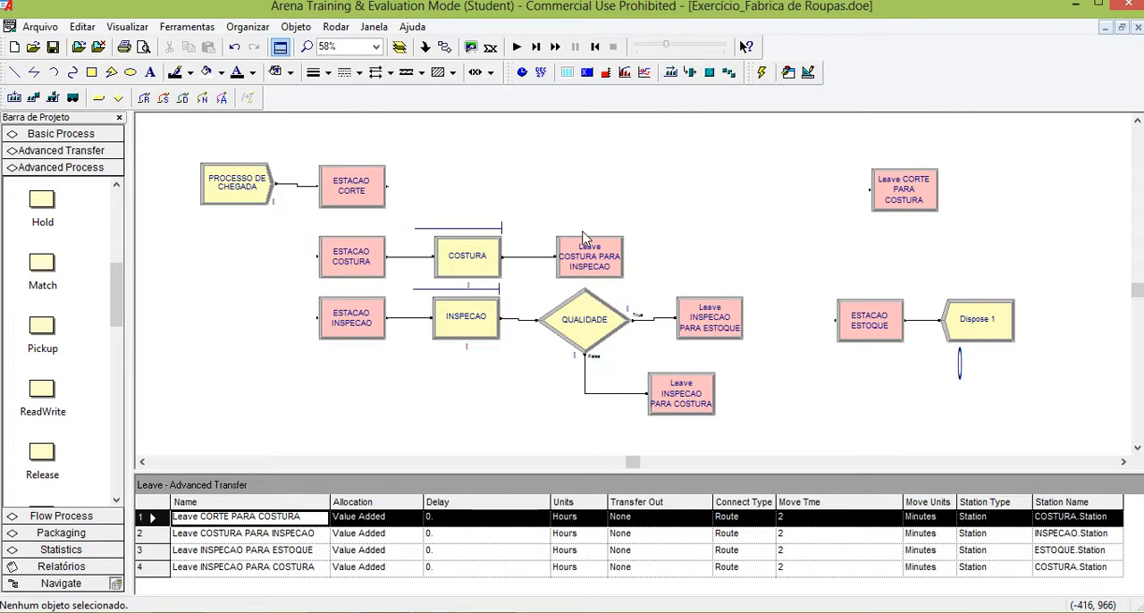
Place a Seize module just right of ESTACAO CORTE, in the spot of the deleted CORTE process.
drag(122, 320, 124, 314)
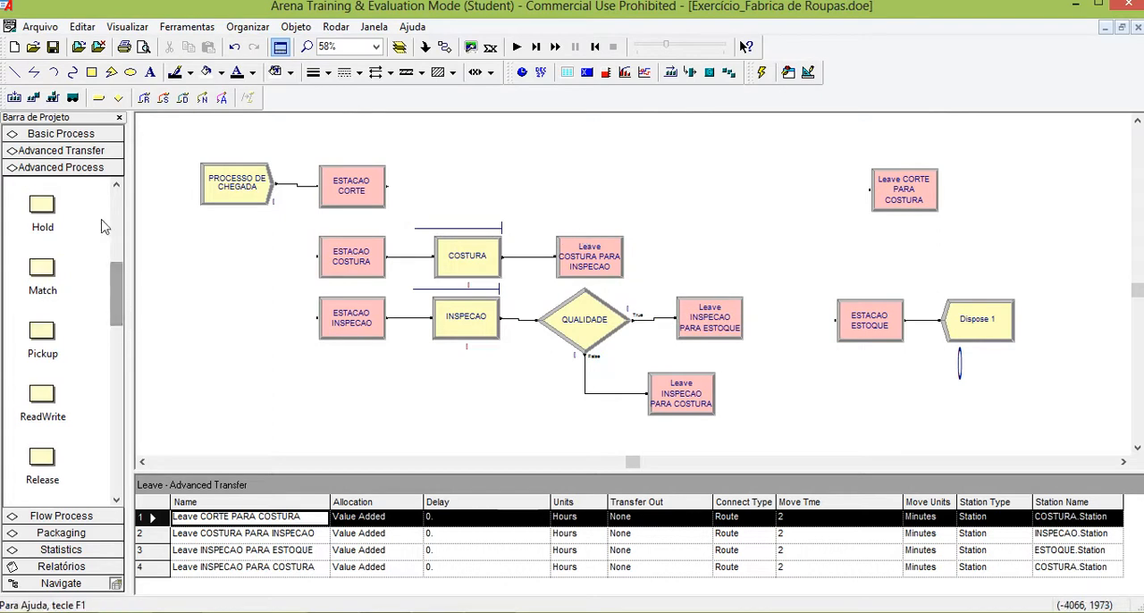
mouse_move(112, 258)
mouse_down()
mouse_move(121, 362)
mouse_move(121, 330)
mouse_up()
mouse_move(49, 353)
mouse_down()
mouse_move(215, 402)
mouse_move(420, 212)
mouse_move(431, 185)
mouse_move(432, 196)
mouse_up()
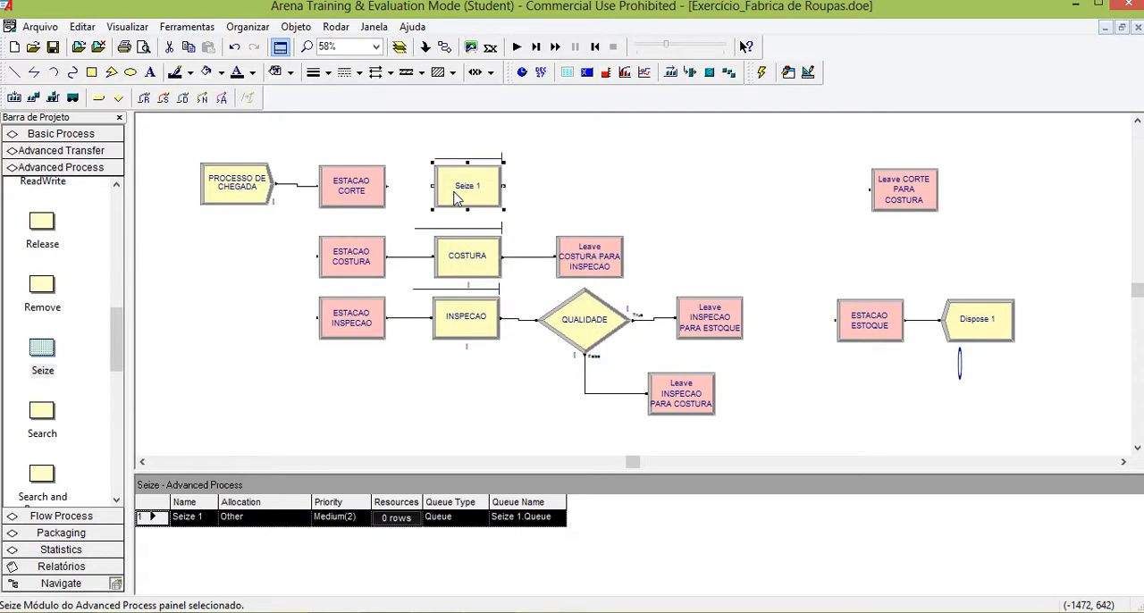
Rename the new Seize module so that its name ends with CORTADEIRA.
double_click(456, 198)
click(471, 247)
key(shift+Left)
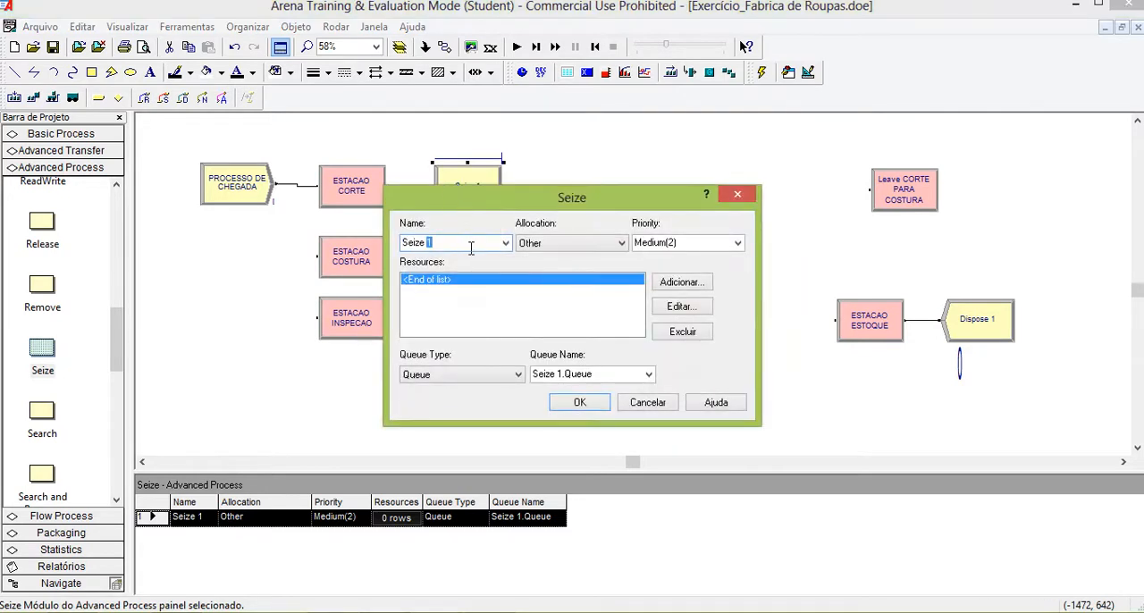
text(CORTEA)
key(BackSpace)
key(BackSpace)
key(BackSpace)
key(BackSpace)
key(BackSpace)
key(BackSpace)
text(1 CORTADEIRA)
Add the resource CORTADEIRA to the Seize module's resource list, with 1 unit to seize.
click(667, 288)
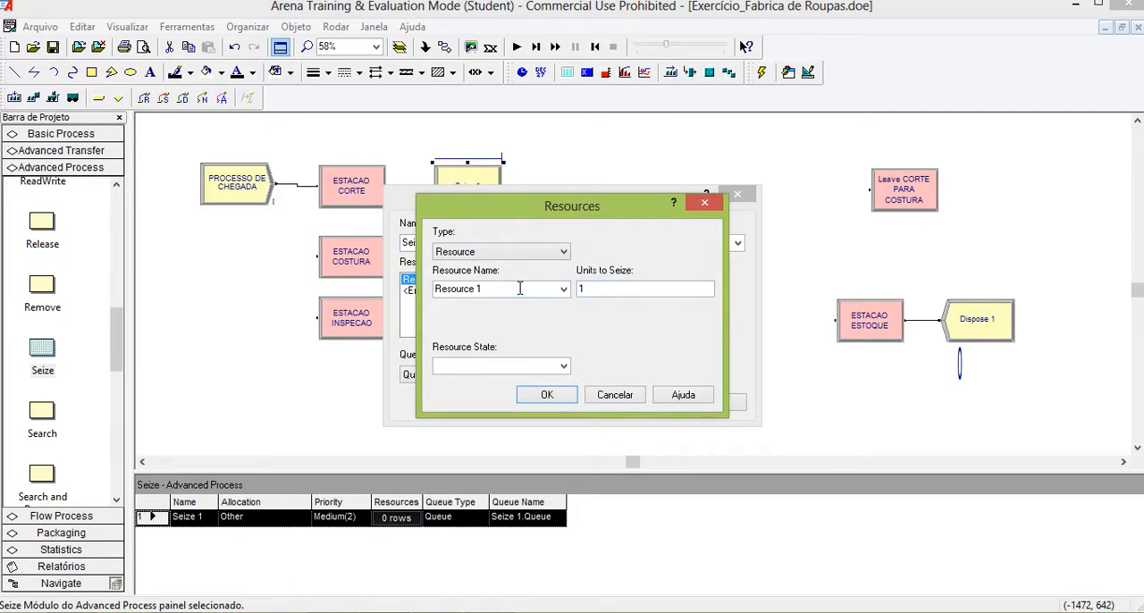
click(519, 289)
text(CORTADEIRA)
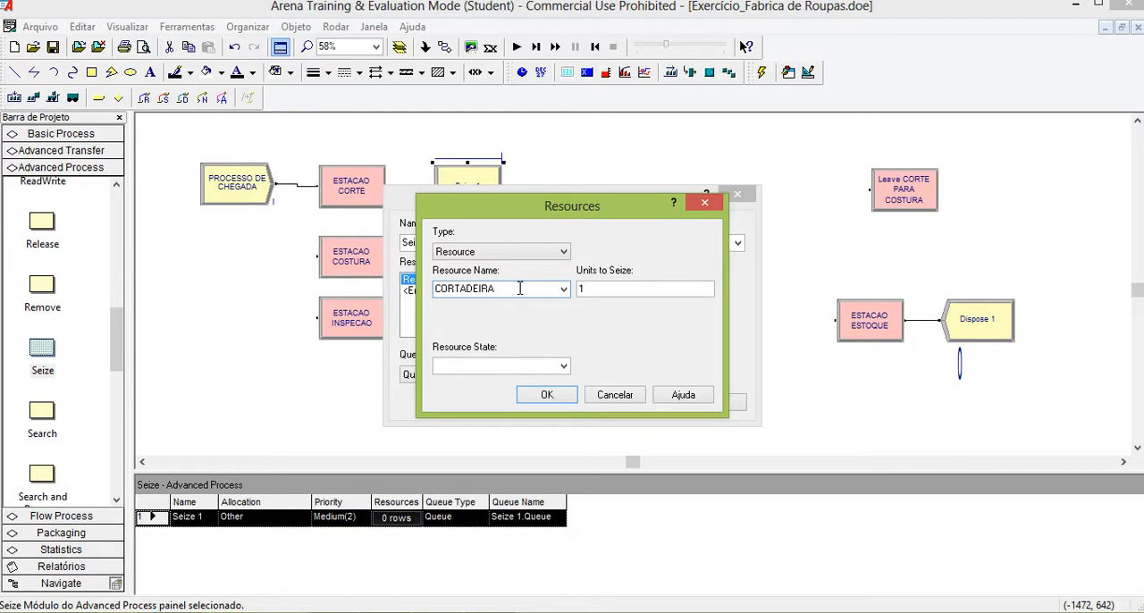
click(547, 394)
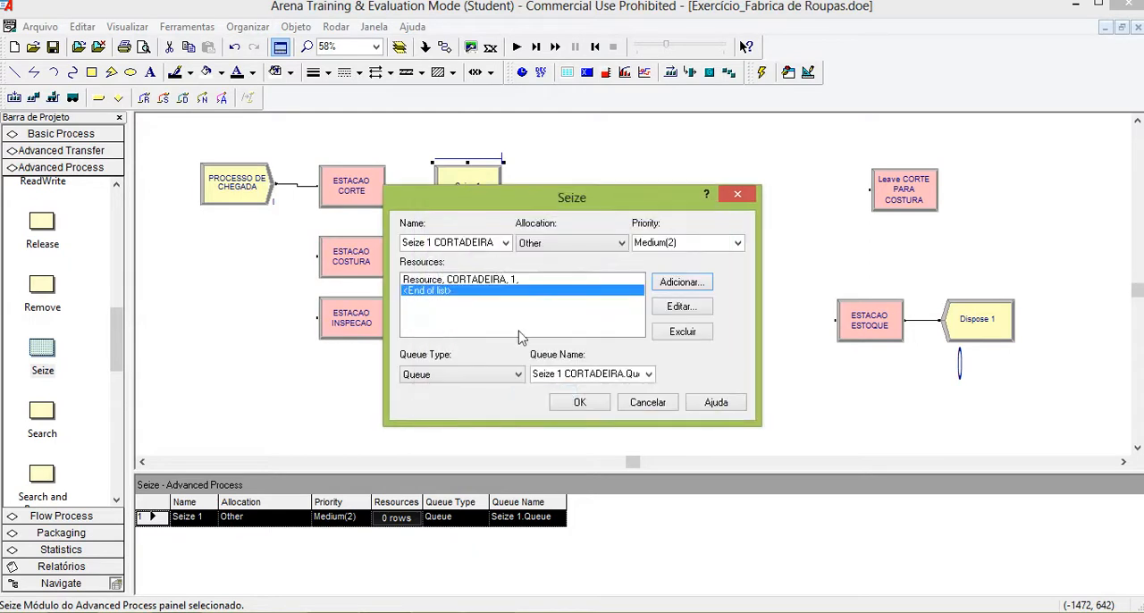
Name the Seize module's queue CORTE.Queue and accept the module settings.
click(649, 376)
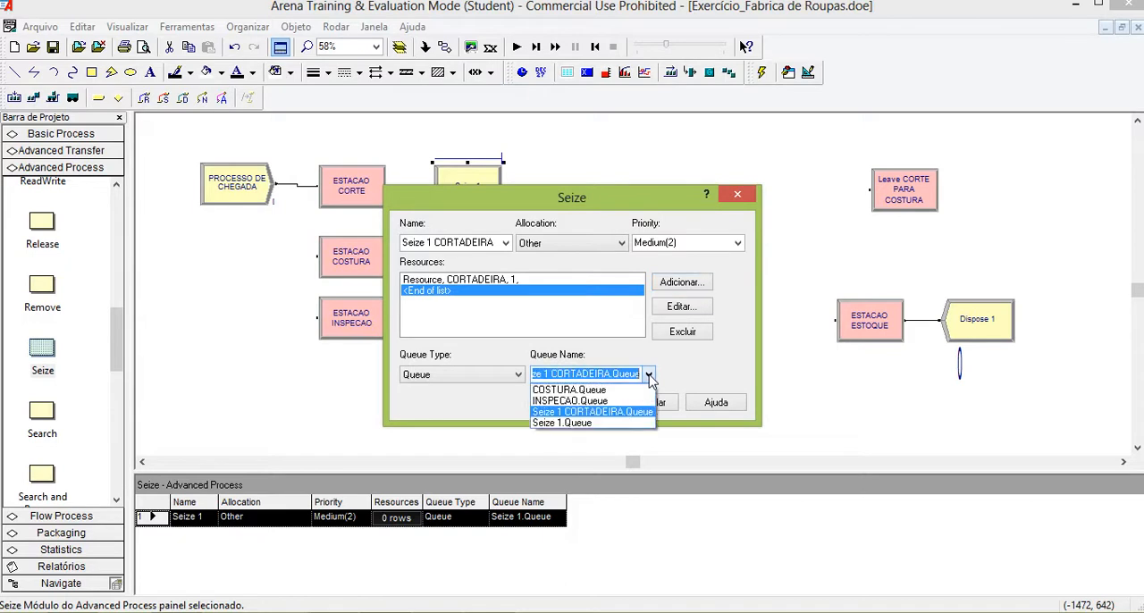
click(612, 374)
click(612, 373)
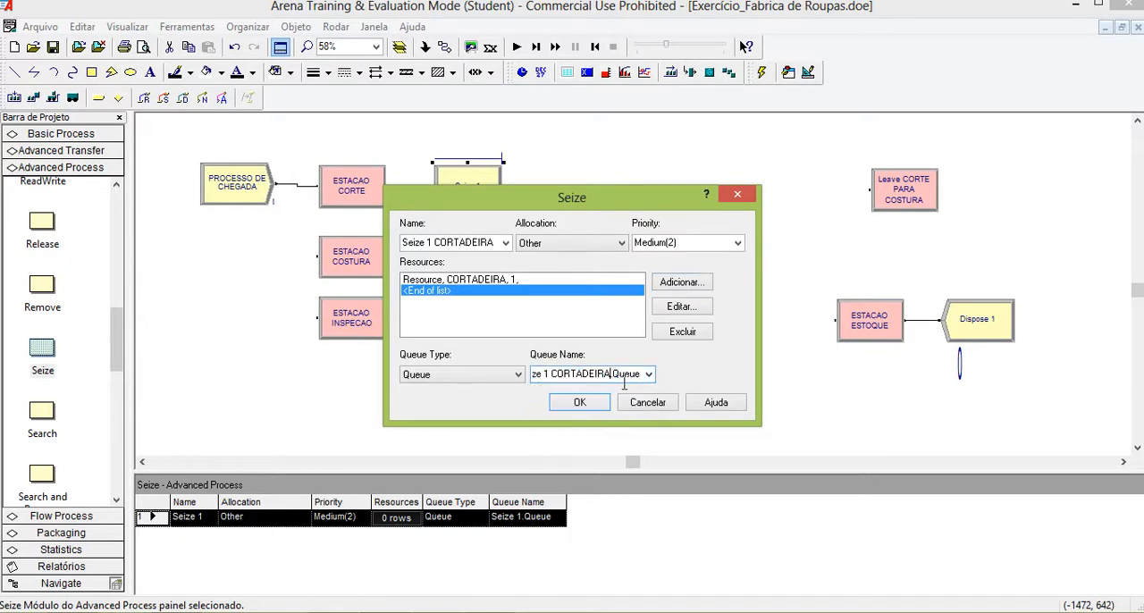
key(BackSpace)
key(BackSpace)
key(BackSpace)
key(BackSpace)
key(BackSpace)
key(BackSpace)
key(BackSpace)
key(BackSpace)
key(BackSpace)
key(BackSpace)
key(BackSpace)
key(BackSpace)
key(BackSpace)
key(BackSpace)
key(BackSpace)
key(BackSpace)
key(BackSpace)
key(BackSpace)
key(BackSpace)
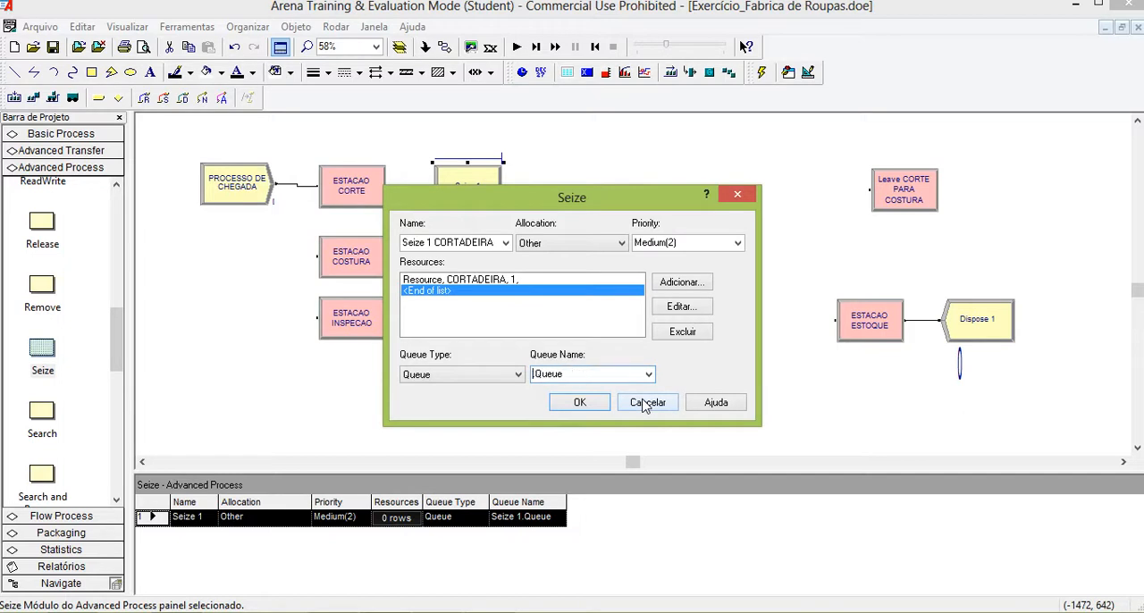
text(CORTE)
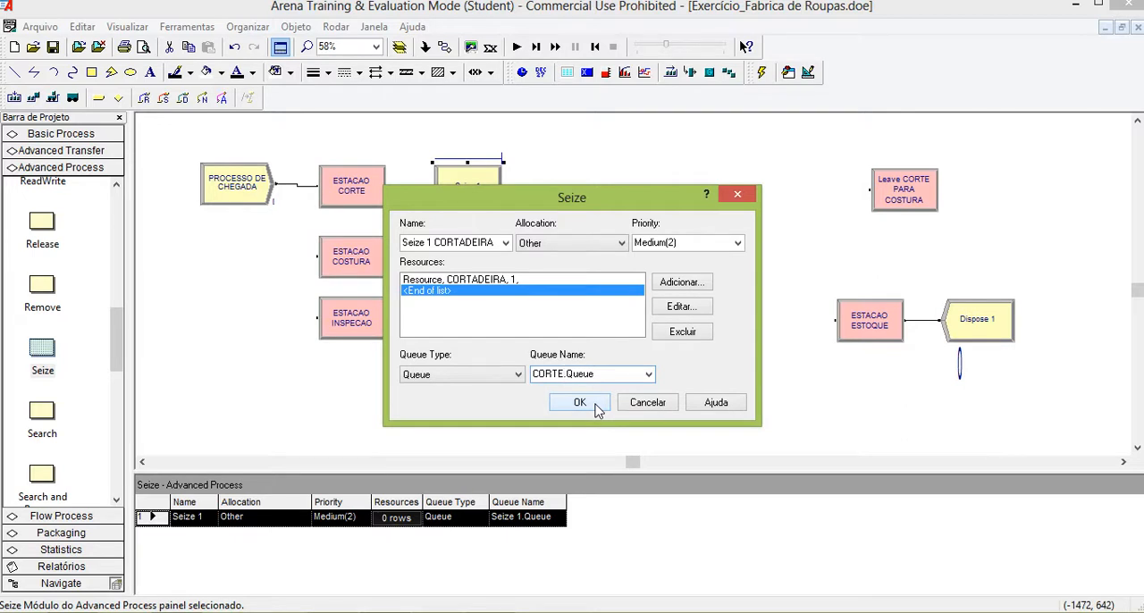
click(596, 405)
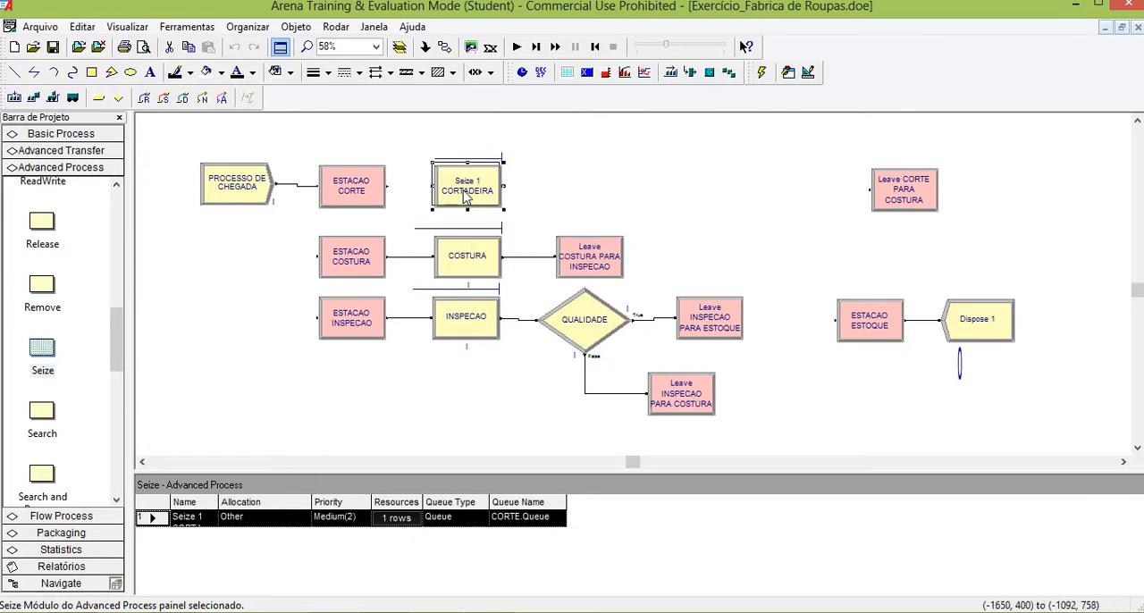
Nudge the Seize 1 CORTADEIRA module slightly upward and review its name, resource and queue settings.
drag(464, 197, 462, 195)
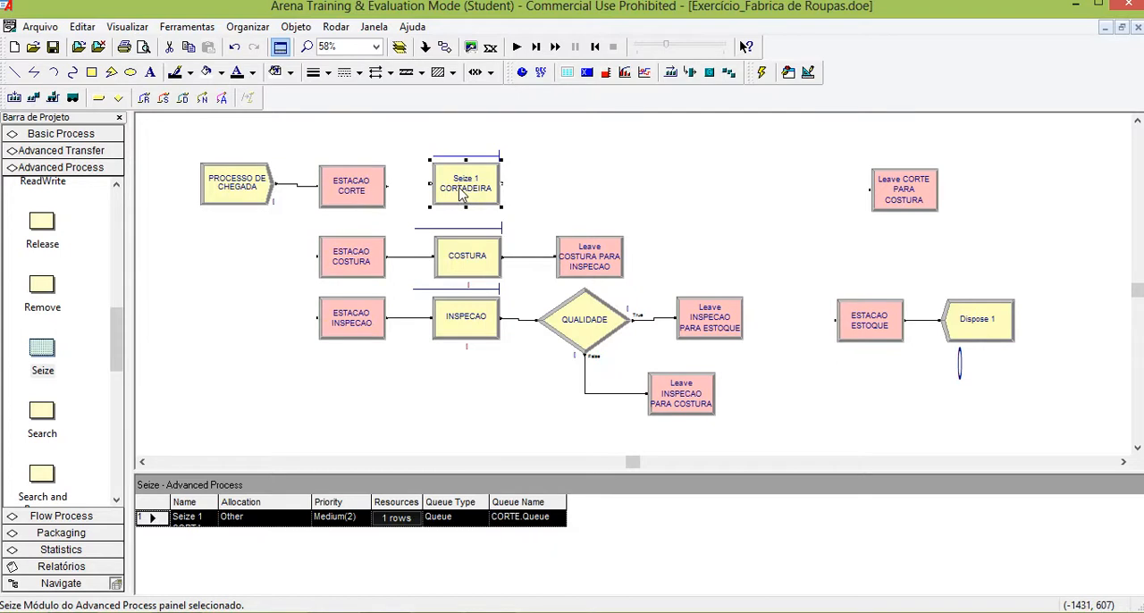
double_click(464, 198)
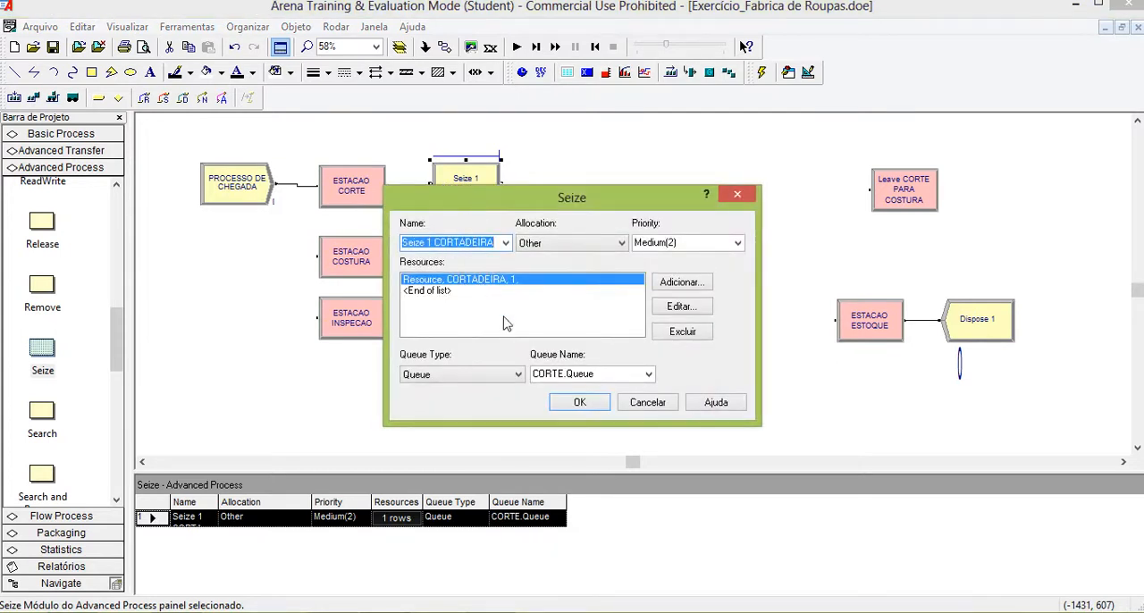
click(580, 404)
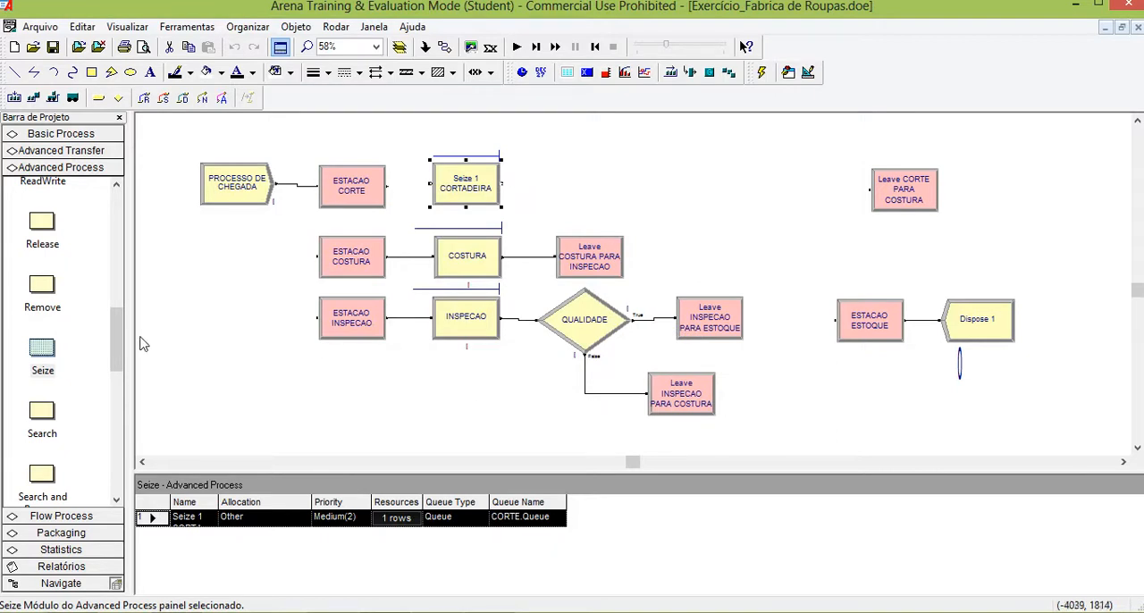
Place a Basic Process Assign module just right of Seize 1 CORTADEIRA, connected to it.
scroll(121, 339, up, 1)
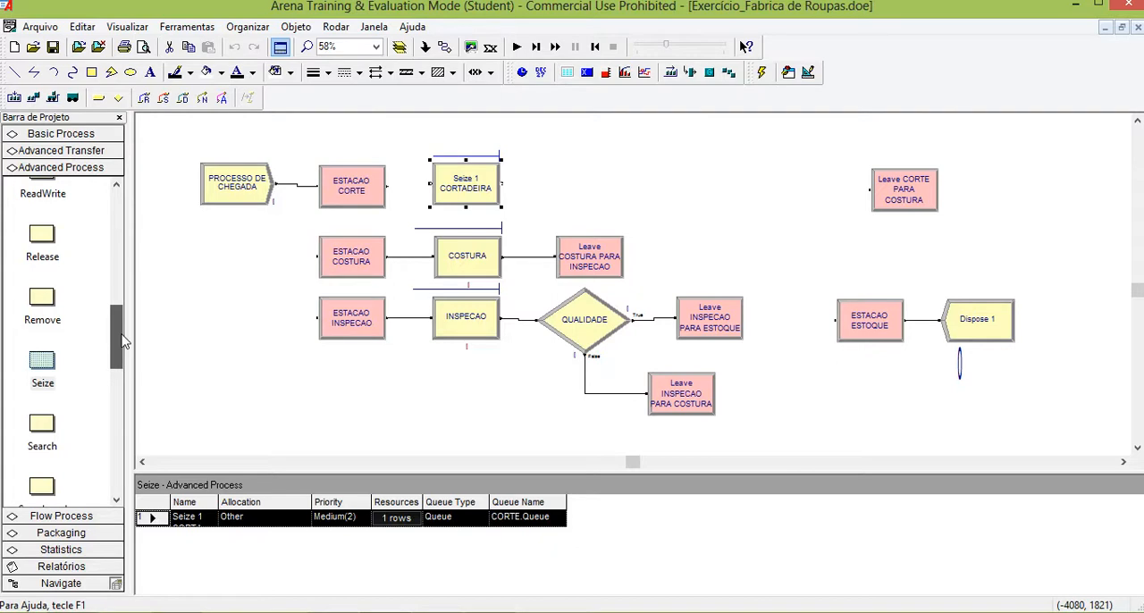
scroll(121, 336, up, 2)
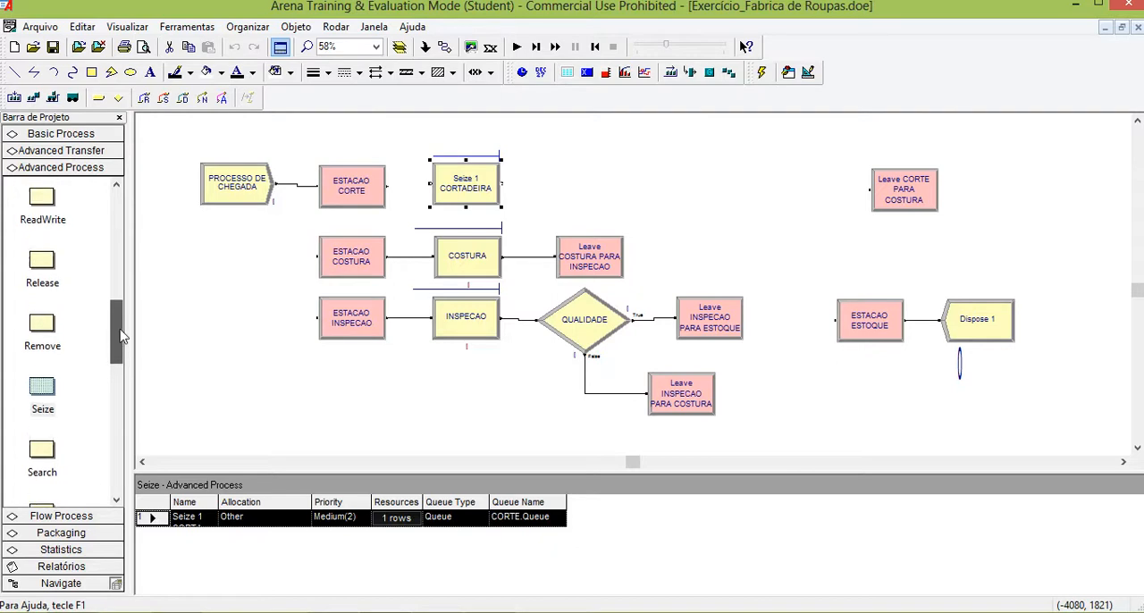
click(60, 134)
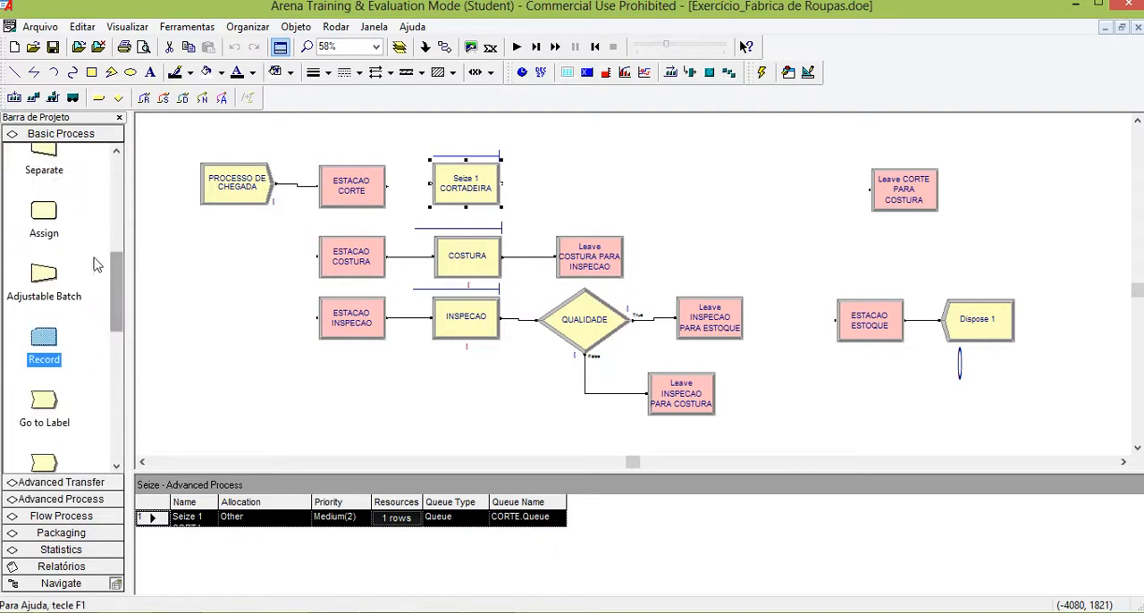
drag(47, 219, 536, 183)
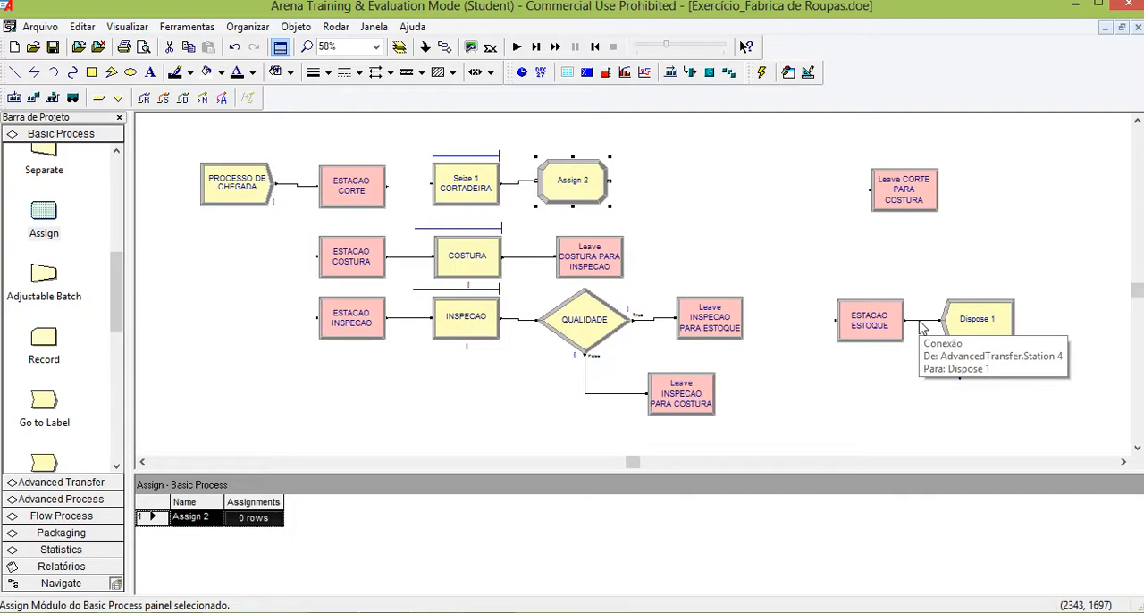
Rename the new Assign module as Assign MARCA MOMENTO.
double_click(577, 192)
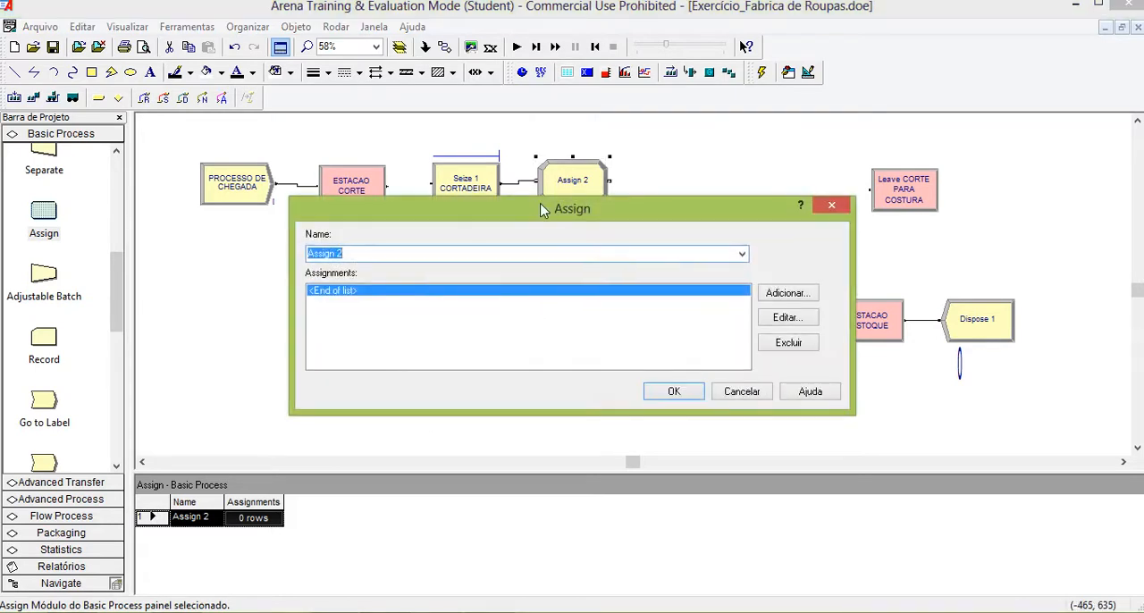
double_click(434, 255)
text(MARCA MOMENTO)
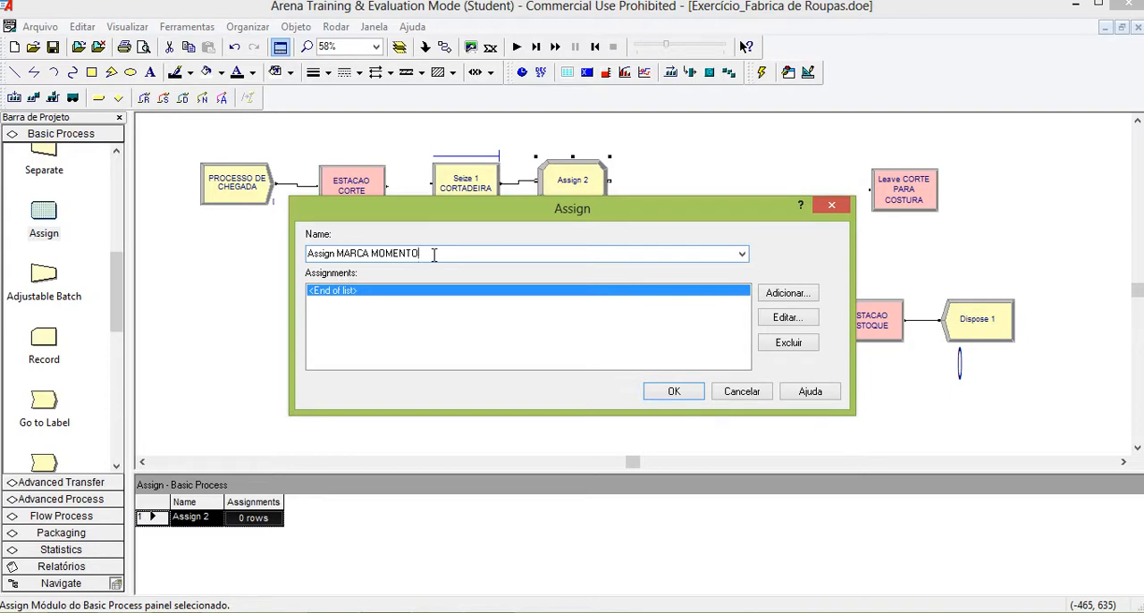
Add an Attribute assignment named TEMPO PRODUCAO with the new value TNOW to the Assign module and accept its settings.
click(782, 298)
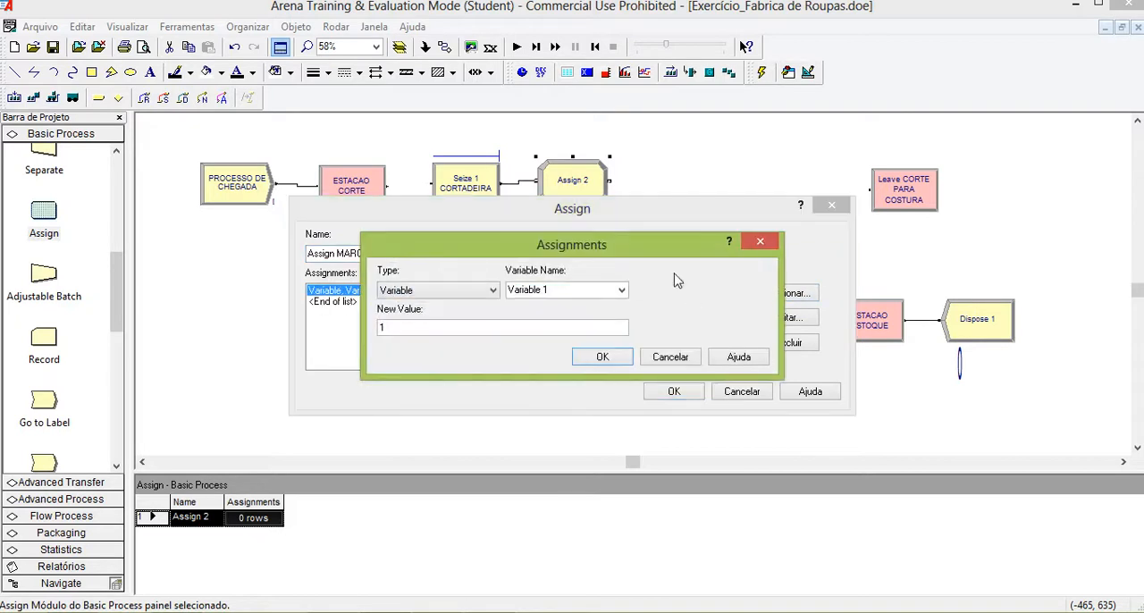
click(493, 291)
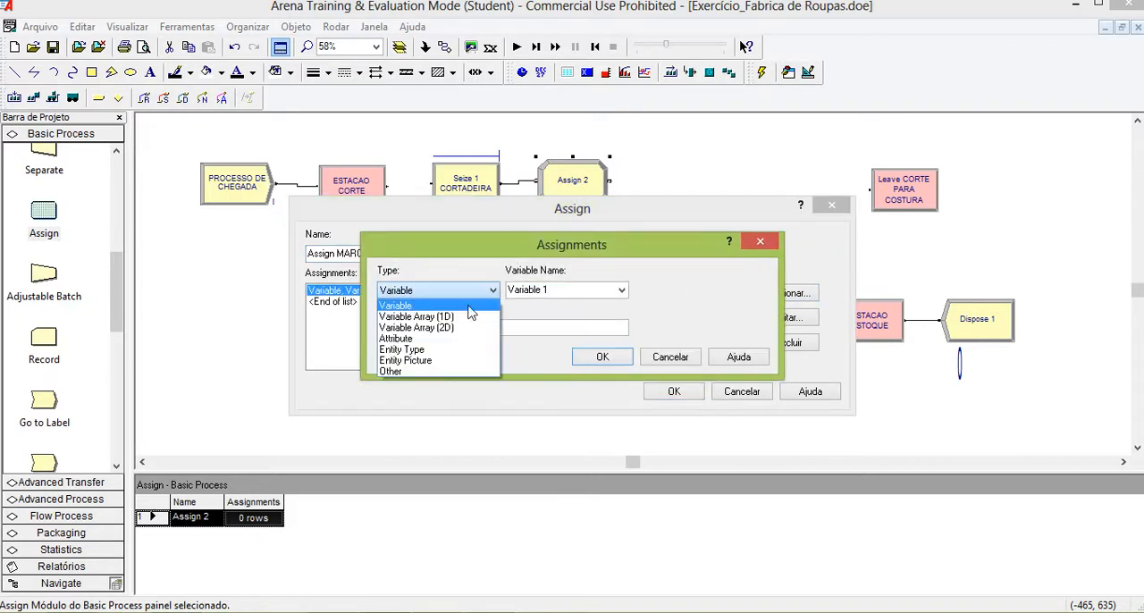
click(469, 340)
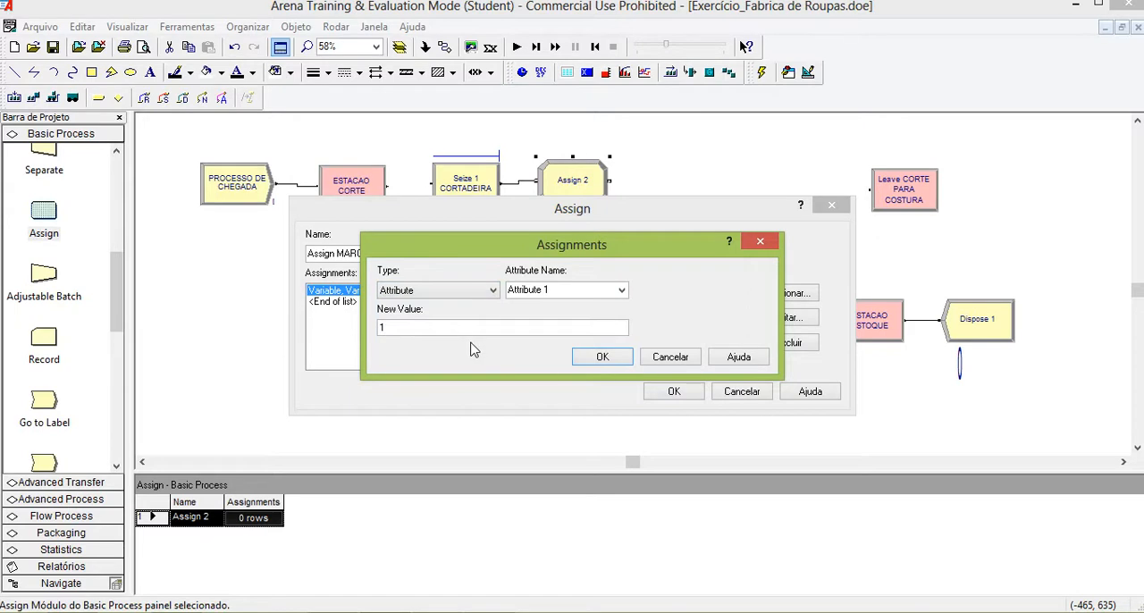
click(597, 290)
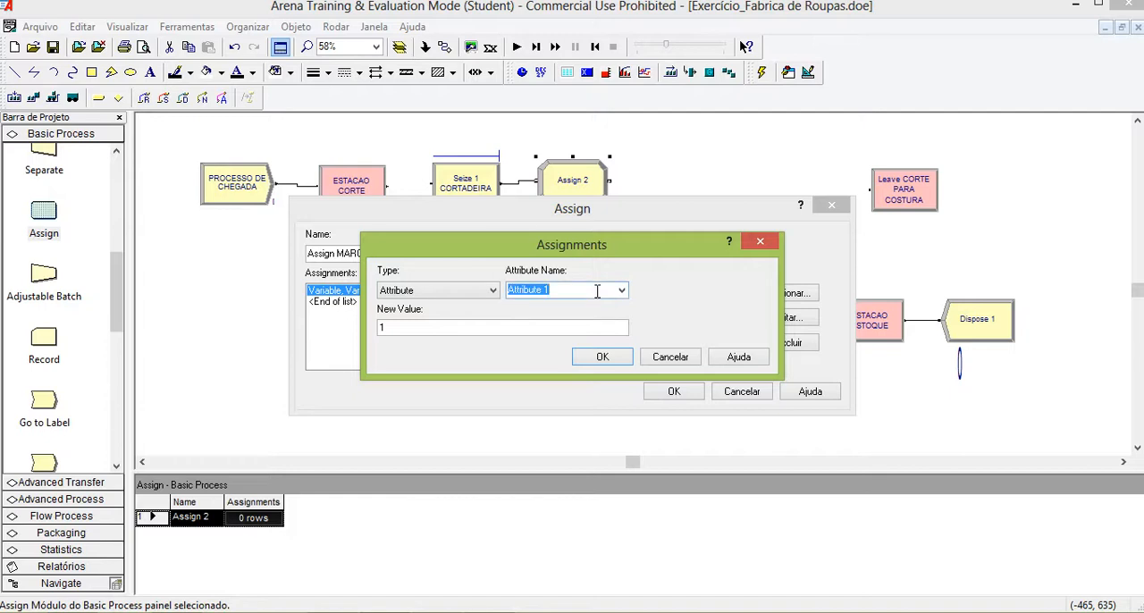
text(TEMPO PRODUCAO)
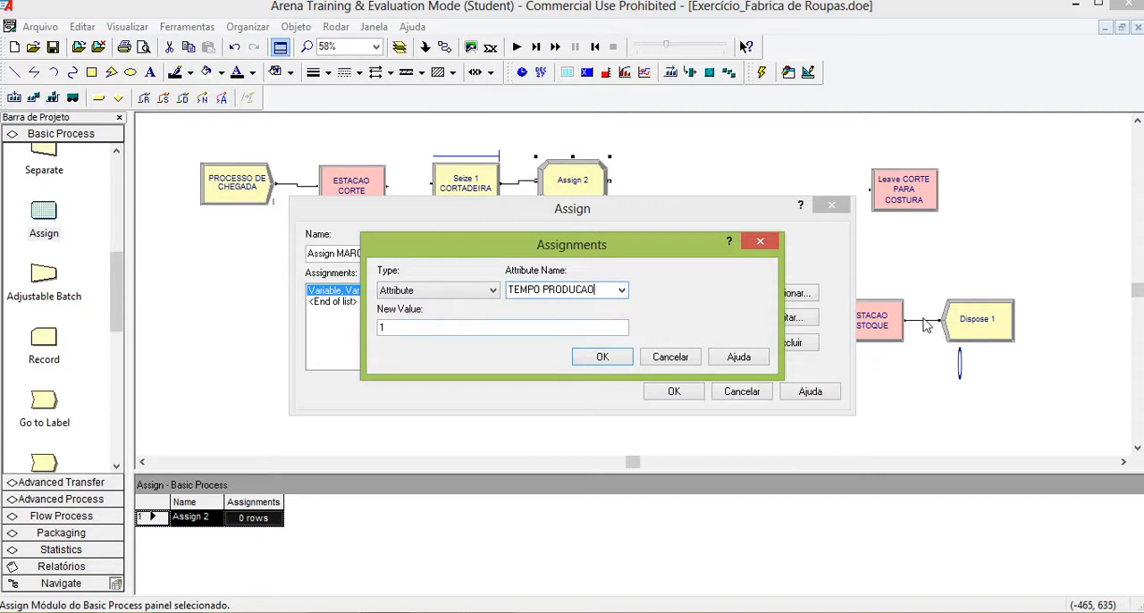
double_click(467, 328)
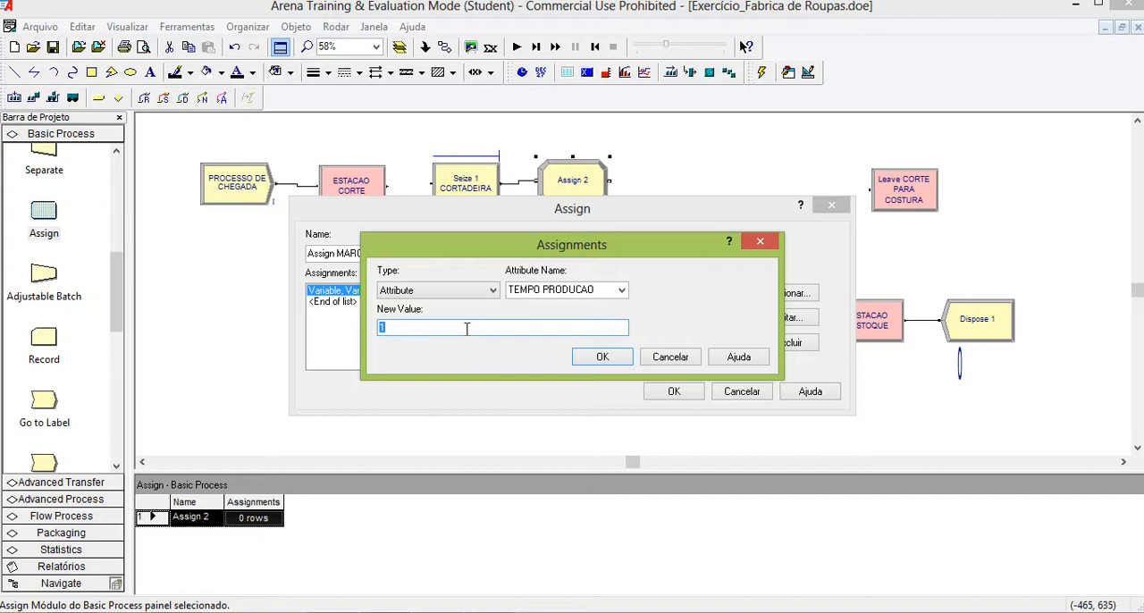
text(TNOW)
click(603, 357)
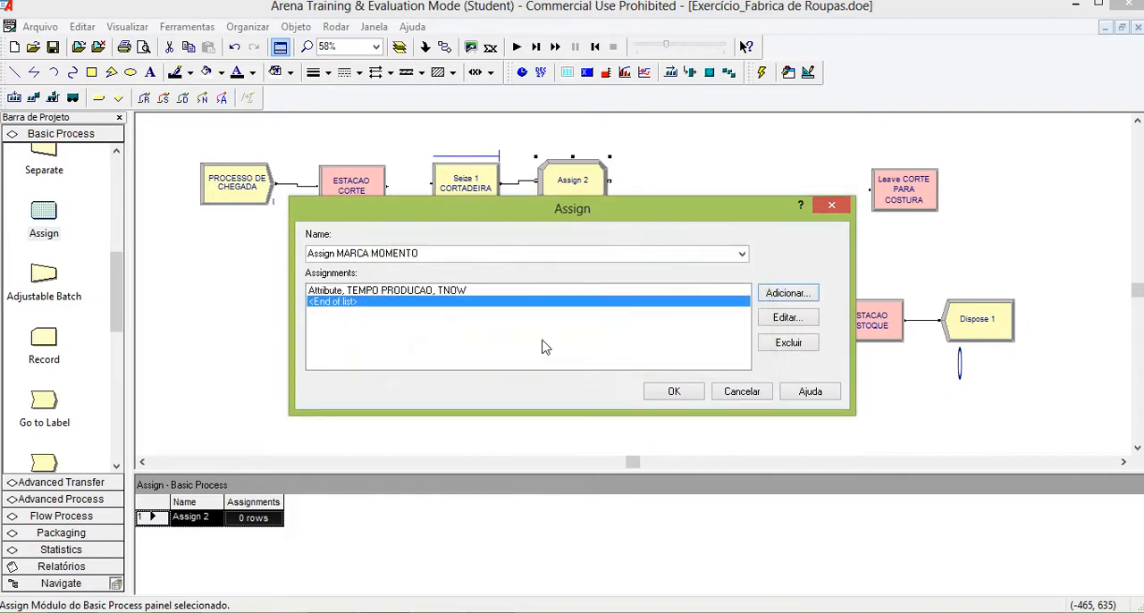
click(673, 391)
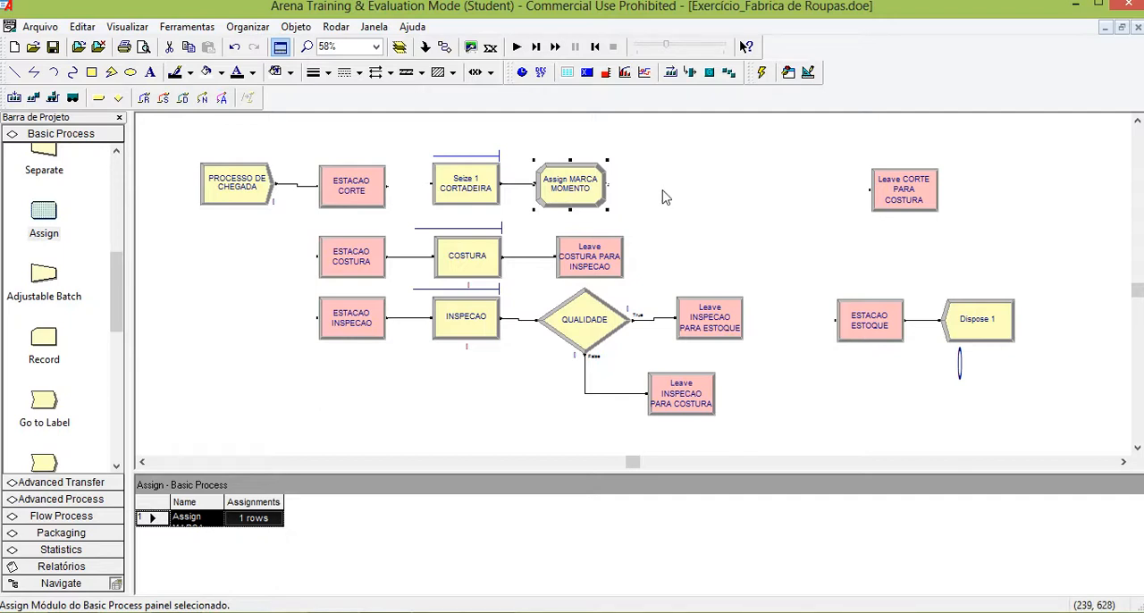
Place an Advanced Process Delay module just right of Assign MARCA MOMENTO and rename it Delay CORTADEIRA.
drag(114, 291, 111, 226)
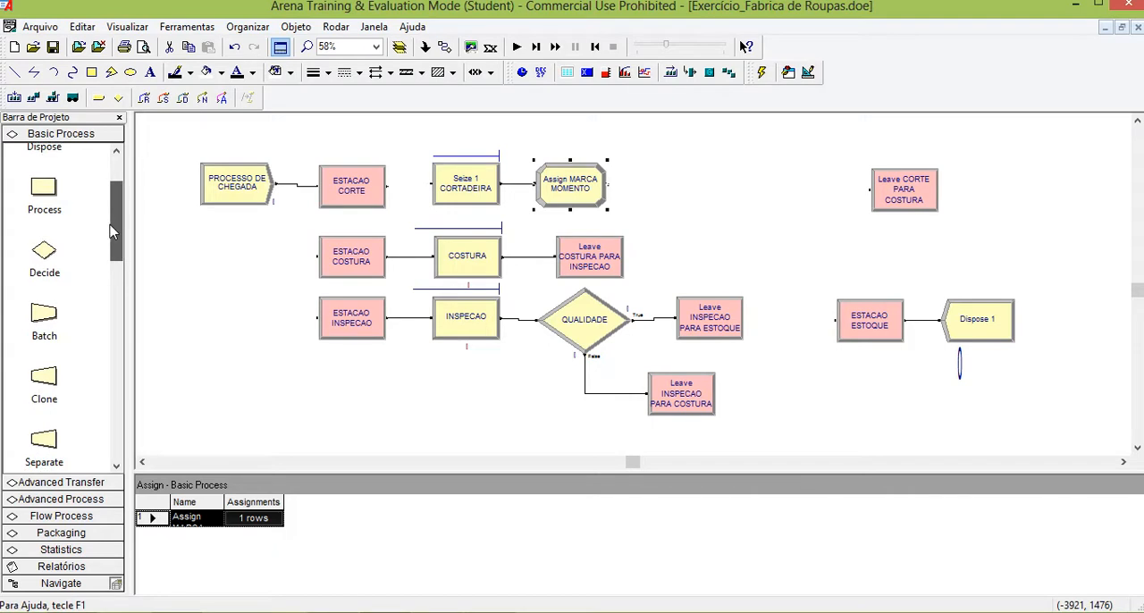
click(60, 499)
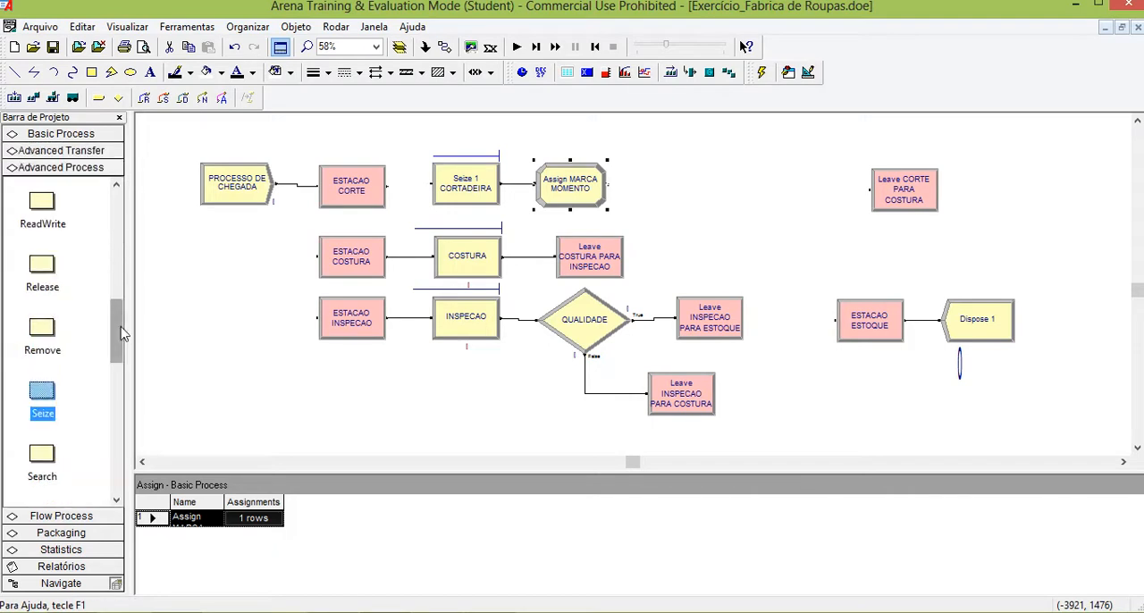
drag(117, 327, 114, 225)
drag(42, 258, 645, 184)
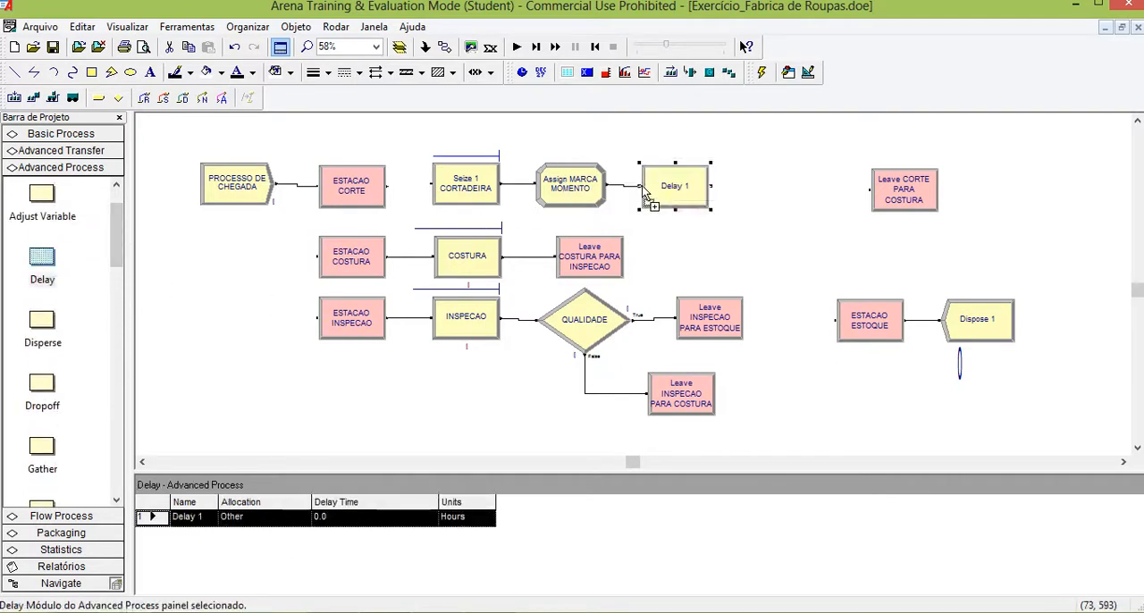
double_click(673, 184)
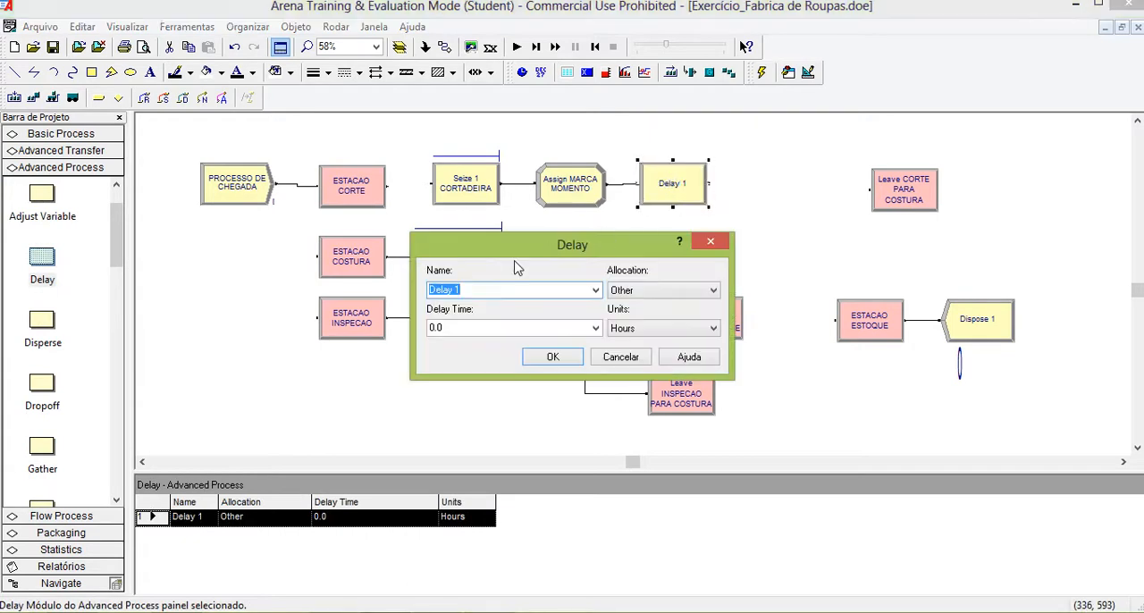
double_click(473, 290)
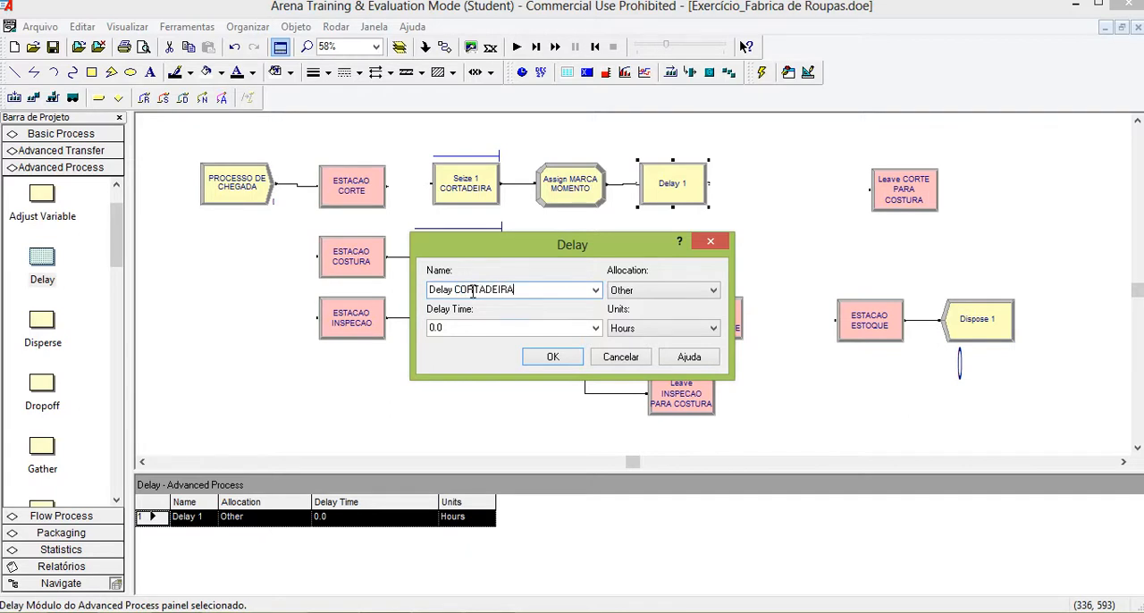
Set the Delay module's delay time to TRIA(8,10,12) with Minutes as the units.
double_click(497, 329)
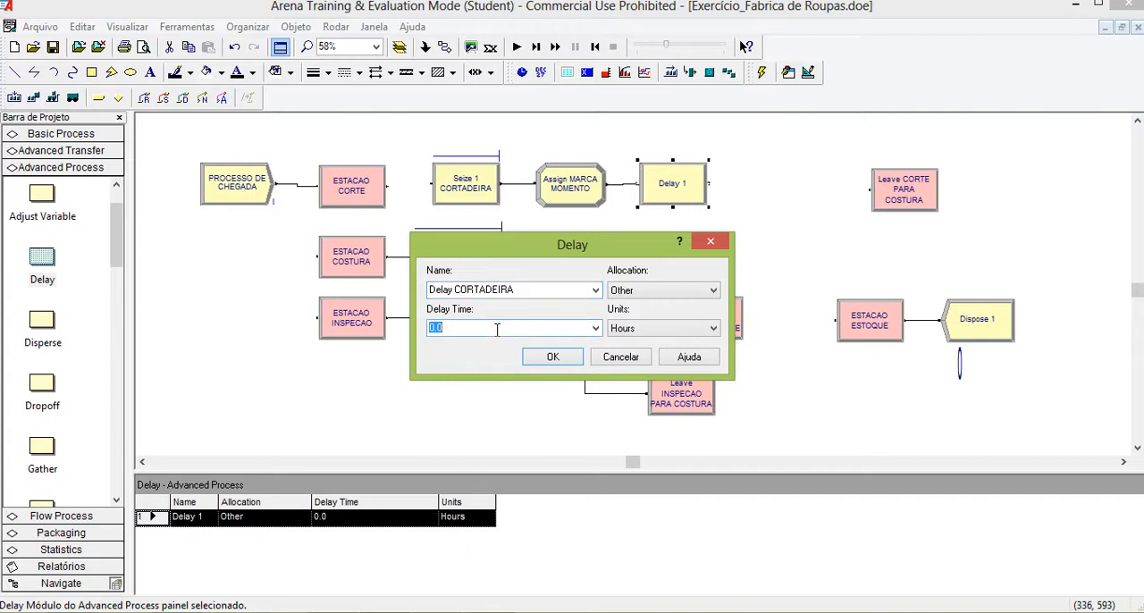
click(595, 329)
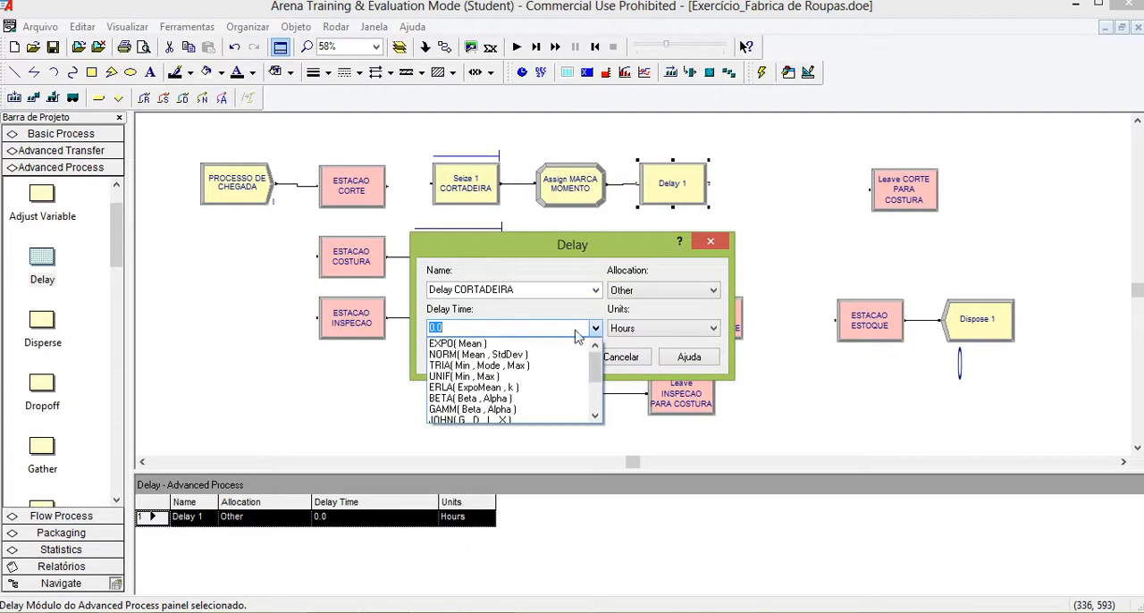
click(496, 365)
click(469, 328)
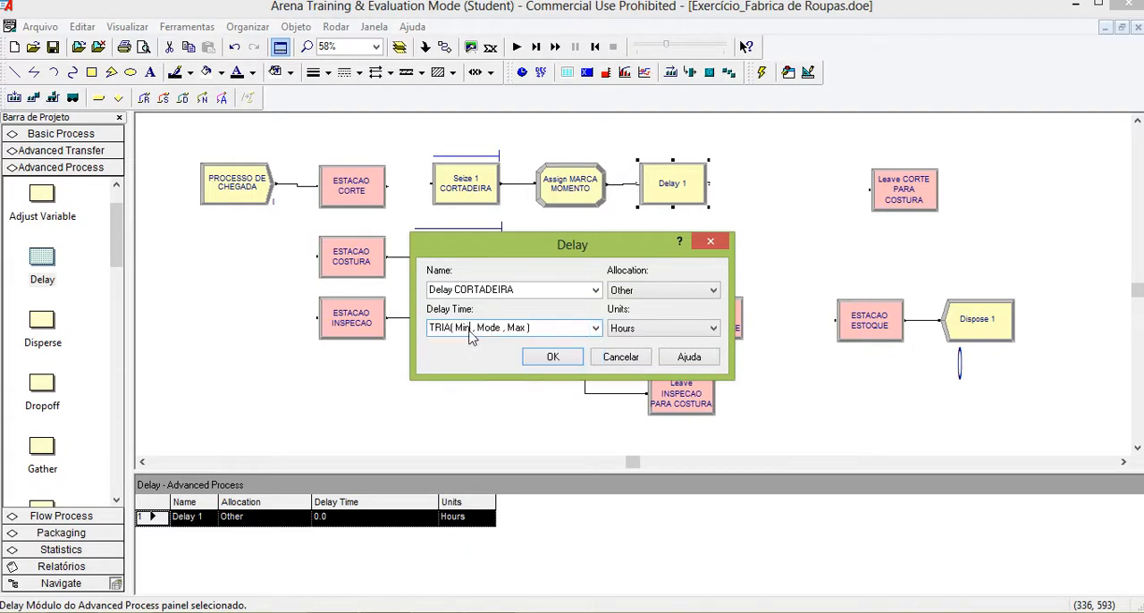
key(BackSpace)
key(BackSpace)
key(BackSpace)
key(BackSpace)
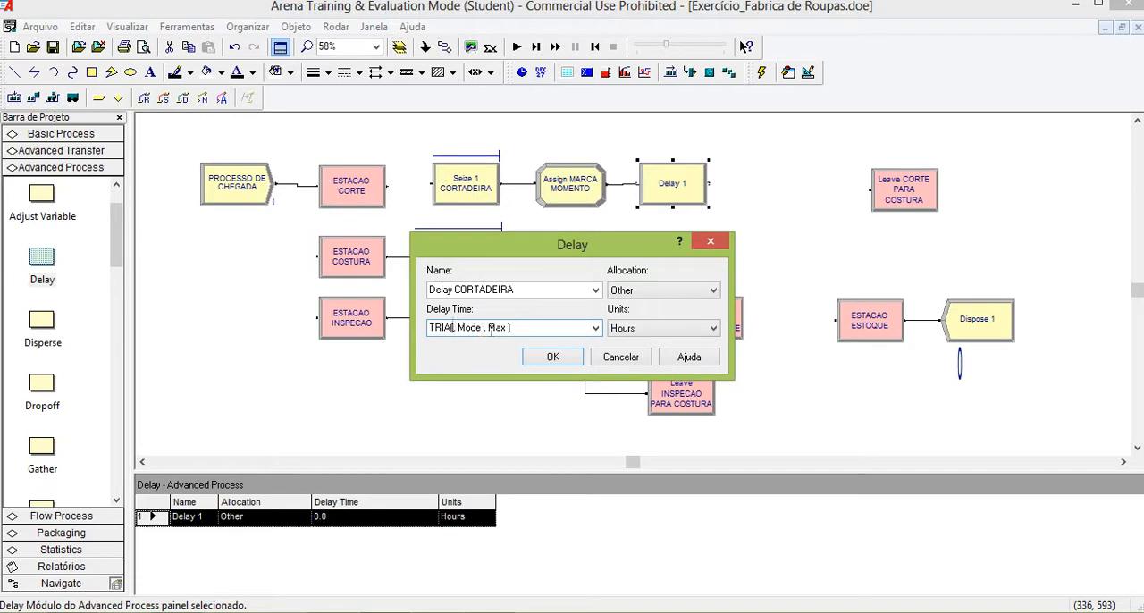
text(8)
key(BackSpace)
key(BackSpace)
key(BackSpace)
key(BackSpace)
key(BackSpace)
text(10)
click(646, 329)
click(667, 352)
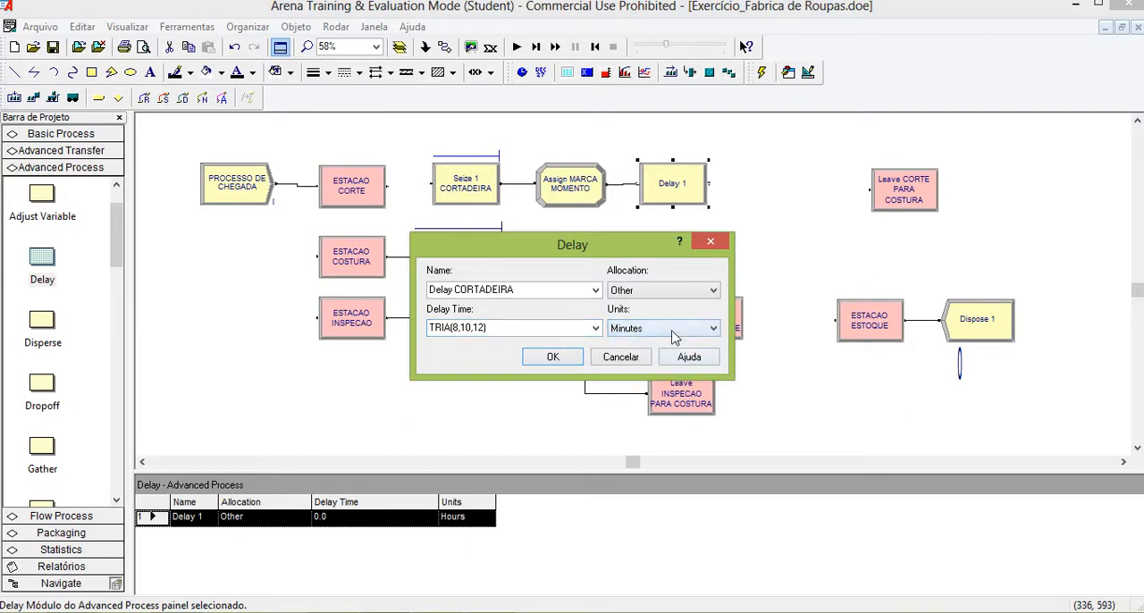
Accept the Delay settings and place an Advanced Process Release module just right of Delay CORTADEIRA, renaming it Release CORTADEIRA.
click(574, 360)
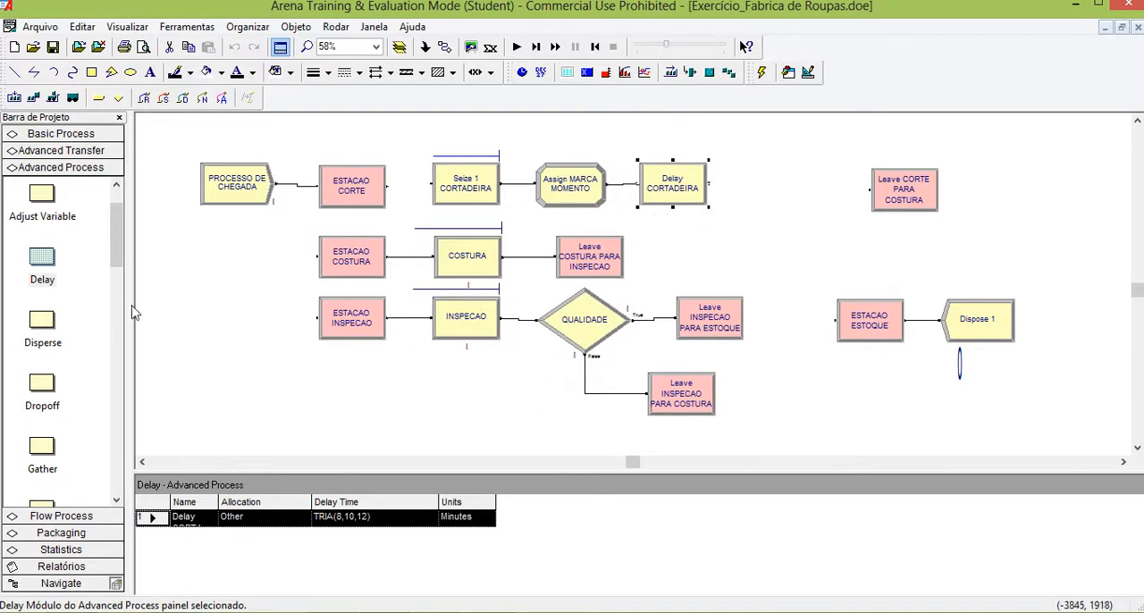
drag(113, 250, 120, 349)
drag(42, 278, 759, 190)
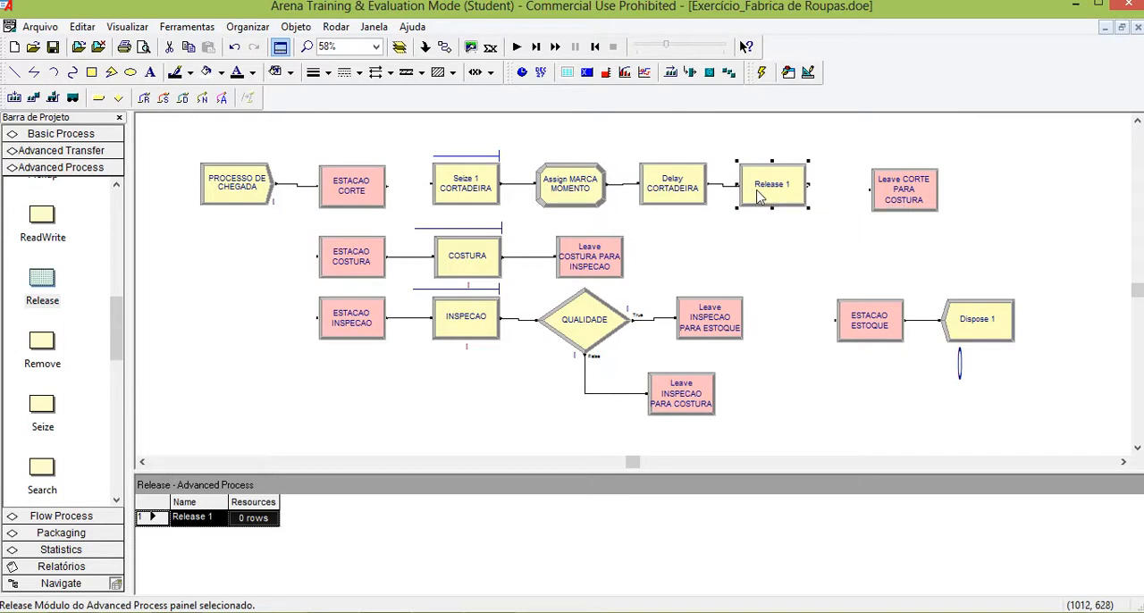
double_click(761, 199)
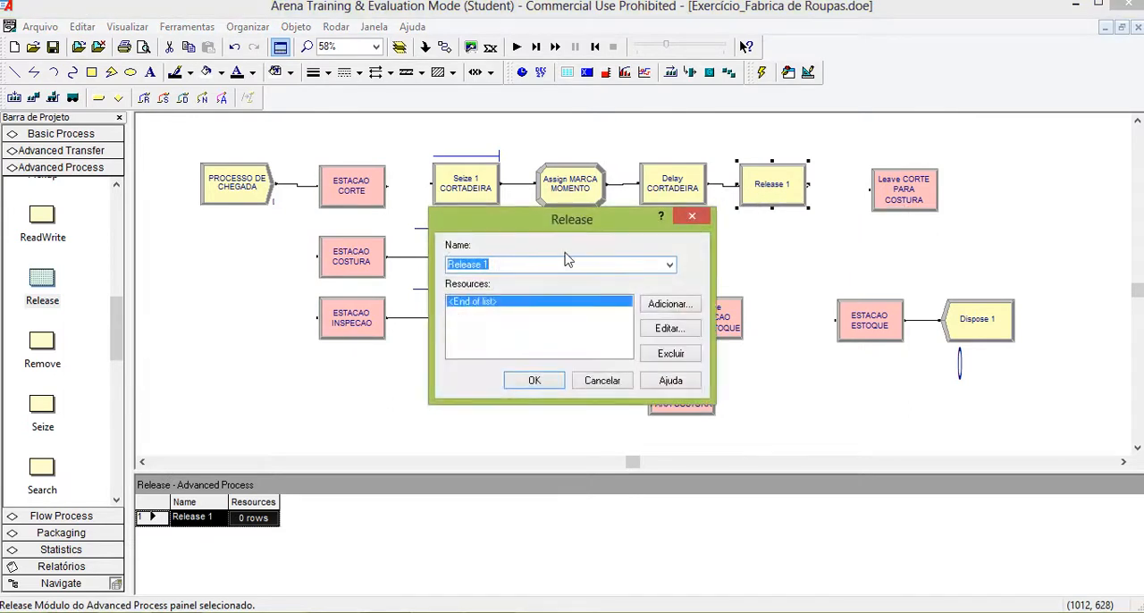
click(519, 263)
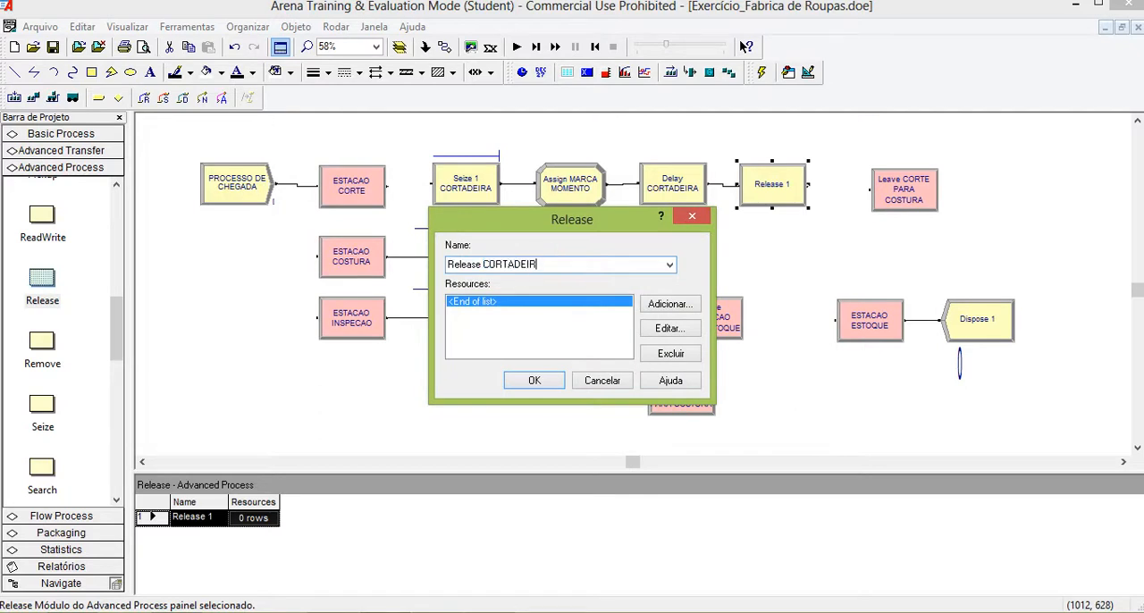
Add the resource CORTADEIRA to the Release module's resource list and accept the module's settings.
click(668, 304)
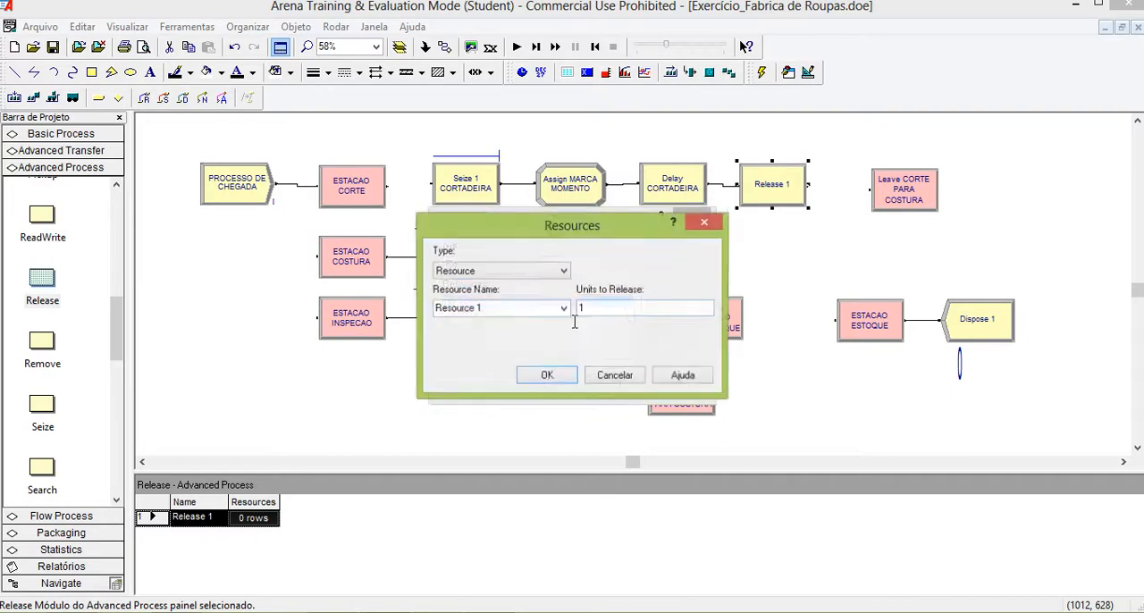
text(CORTADE)
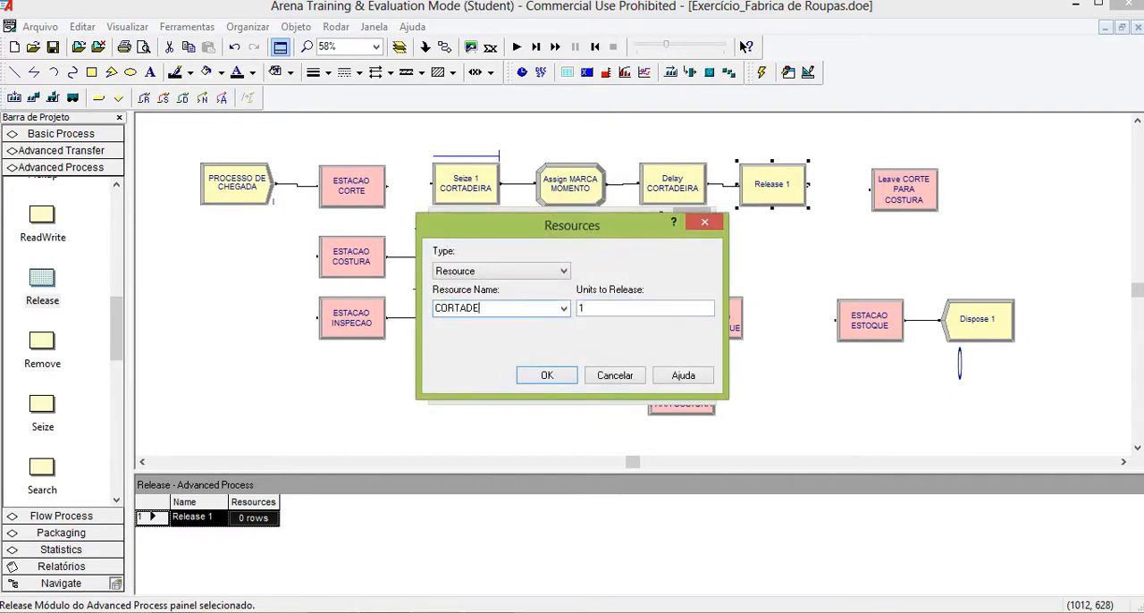
text(IRA)
click(541, 377)
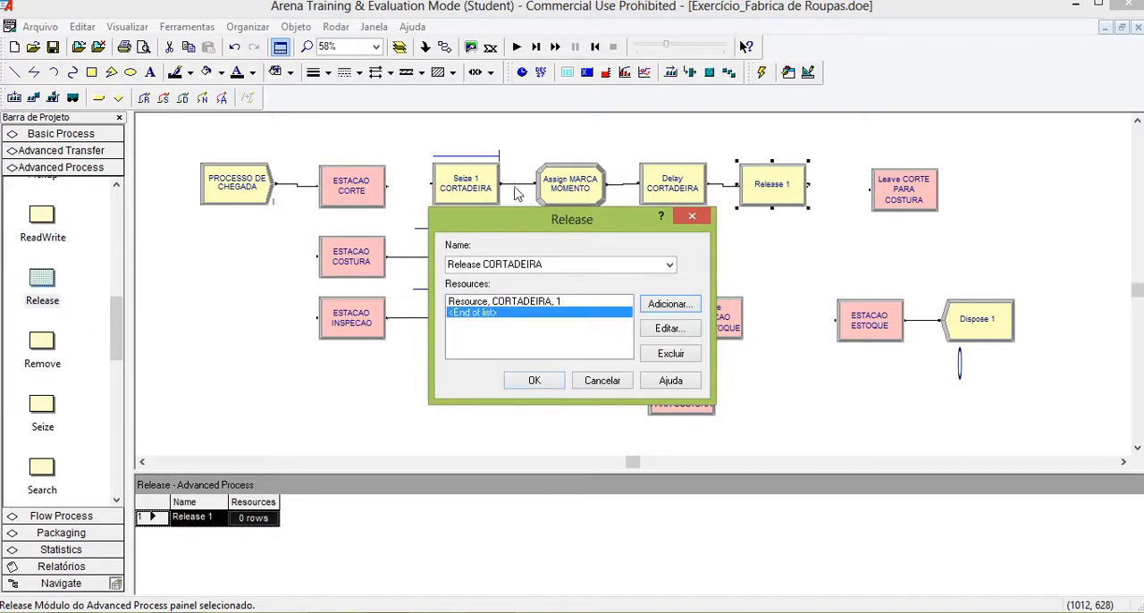
click(536, 381)
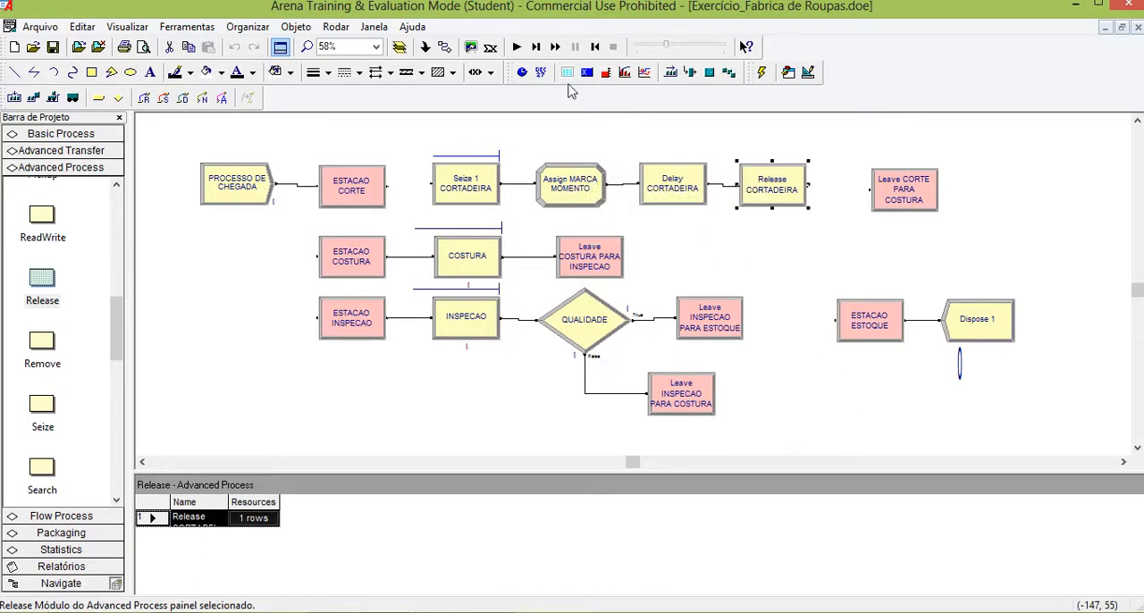
Connect ESTACAO CORTE to Seize 1 CORTADEIRA, and Release CORTADEIRA to Leave CORTE PARA COSTURA.
click(387, 185)
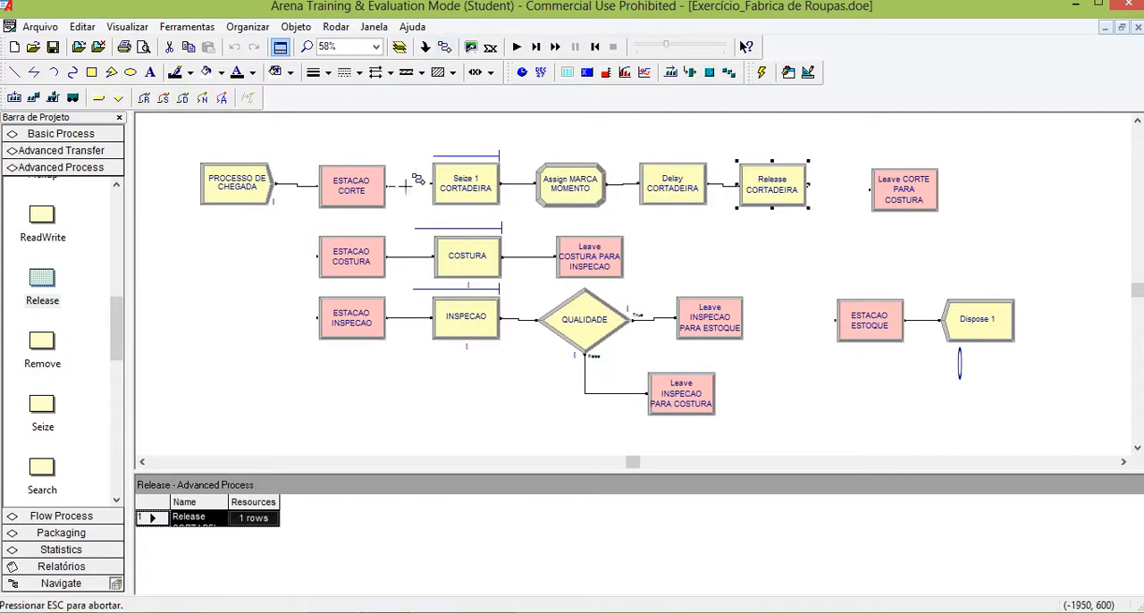
click(432, 185)
click(441, 50)
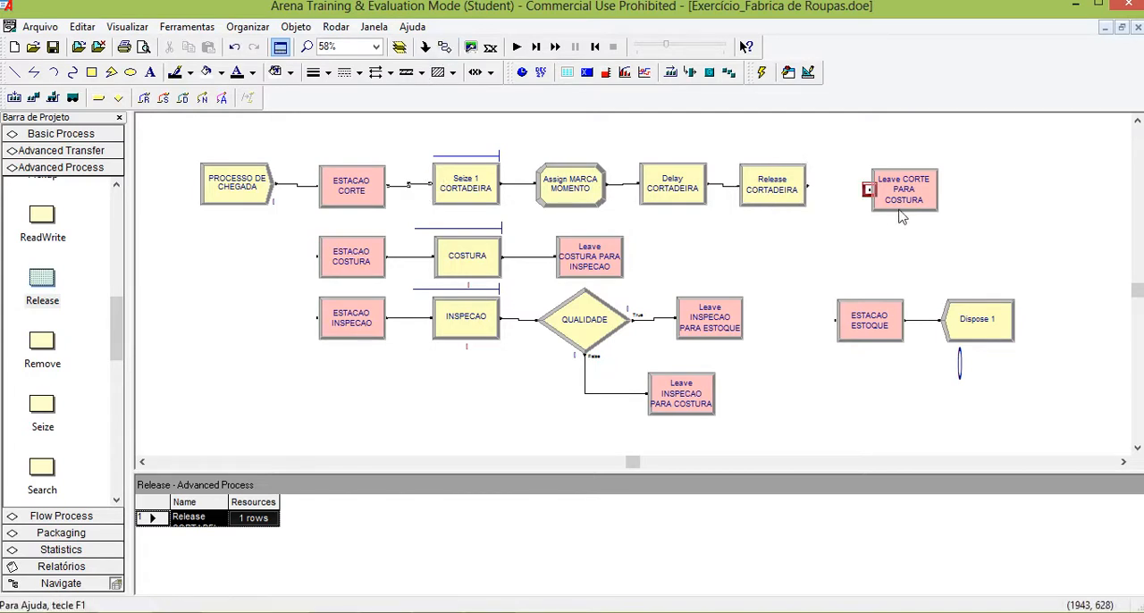
click(808, 185)
click(867, 189)
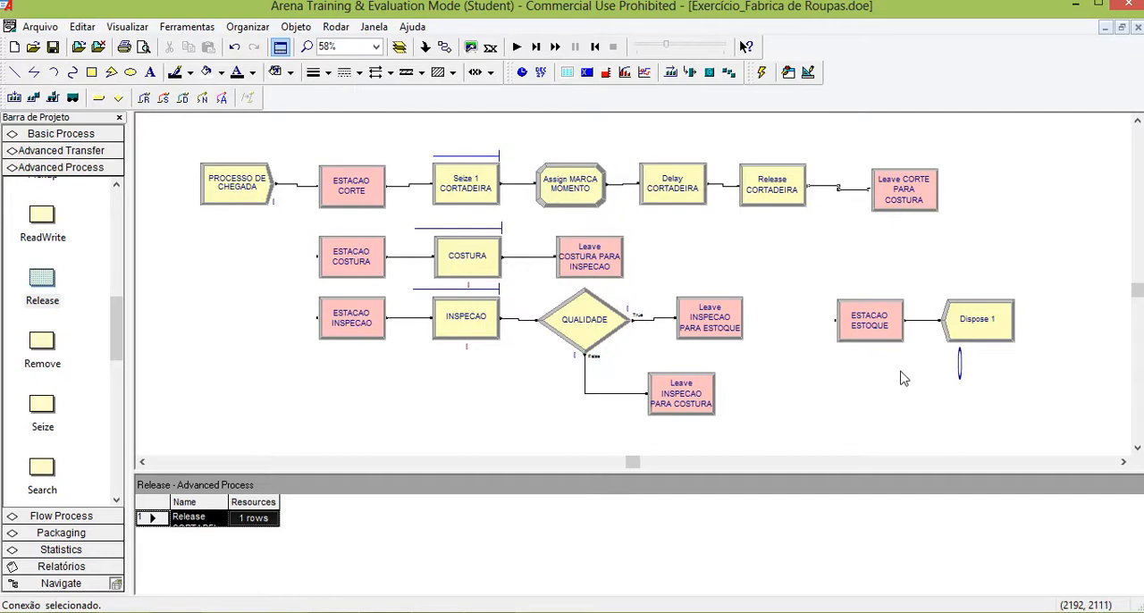
Move Dispose 1 and ESTACAO ESTOQUE farther apart to make room for a module between them.
drag(961, 331, 1029, 332)
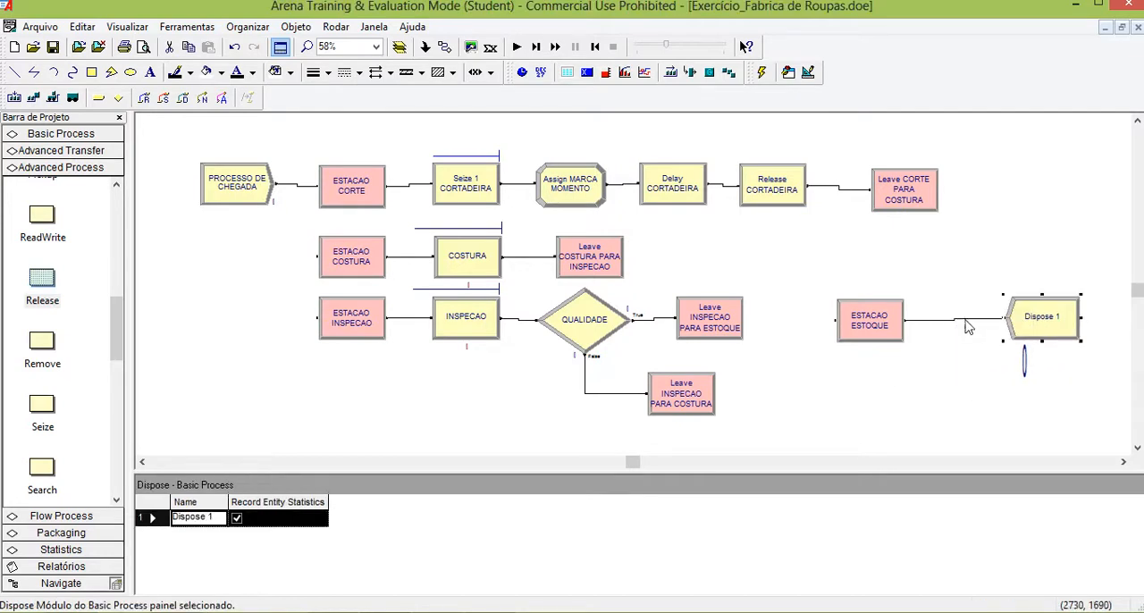
click(874, 331)
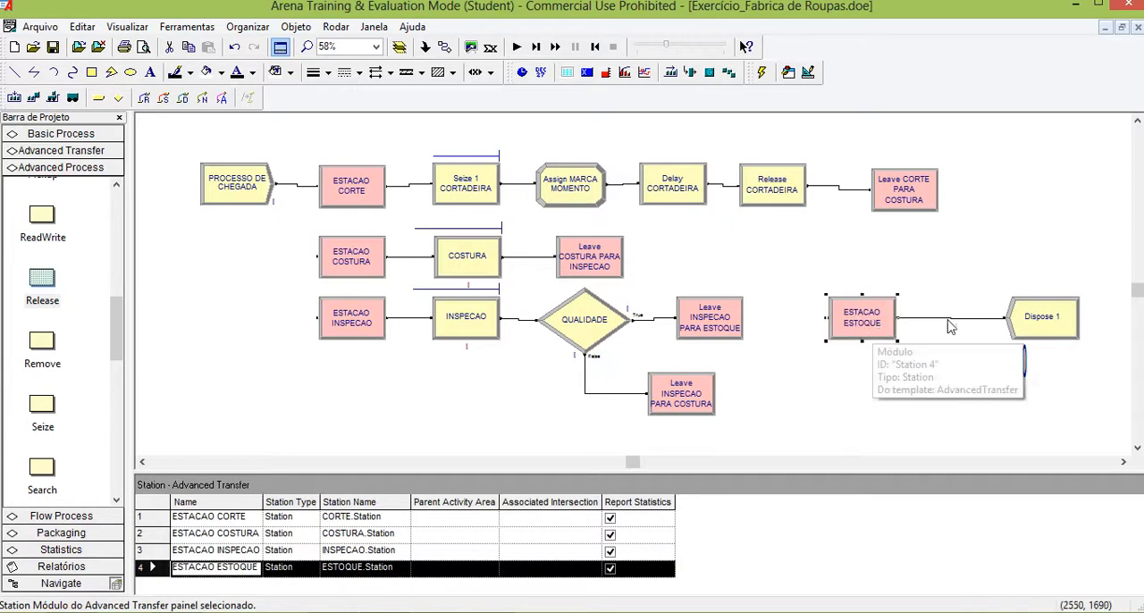
click(1038, 338)
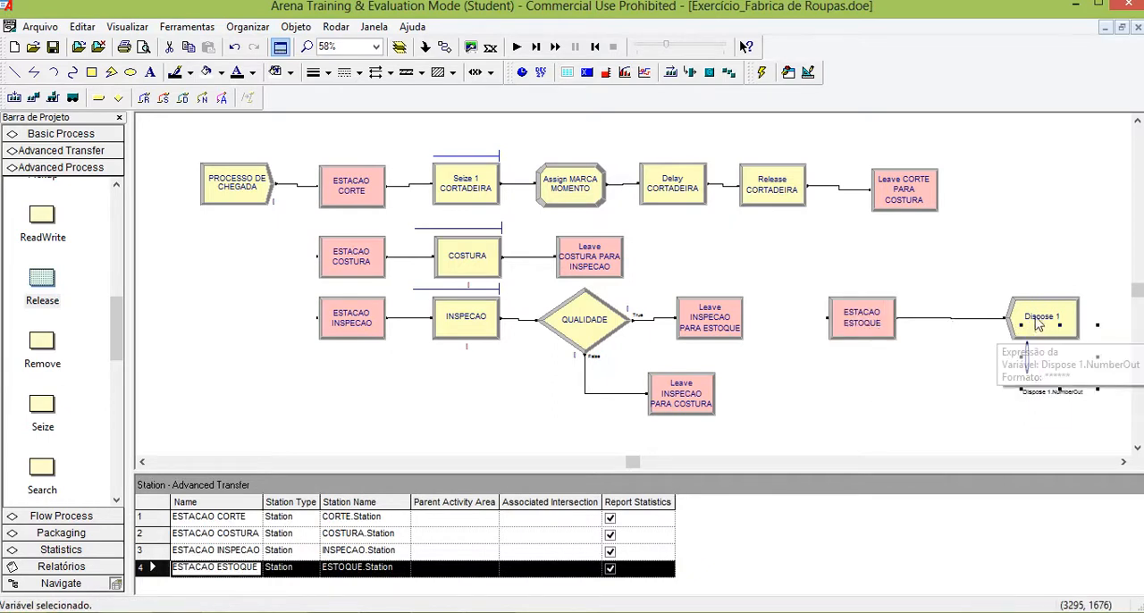
click(1038, 322)
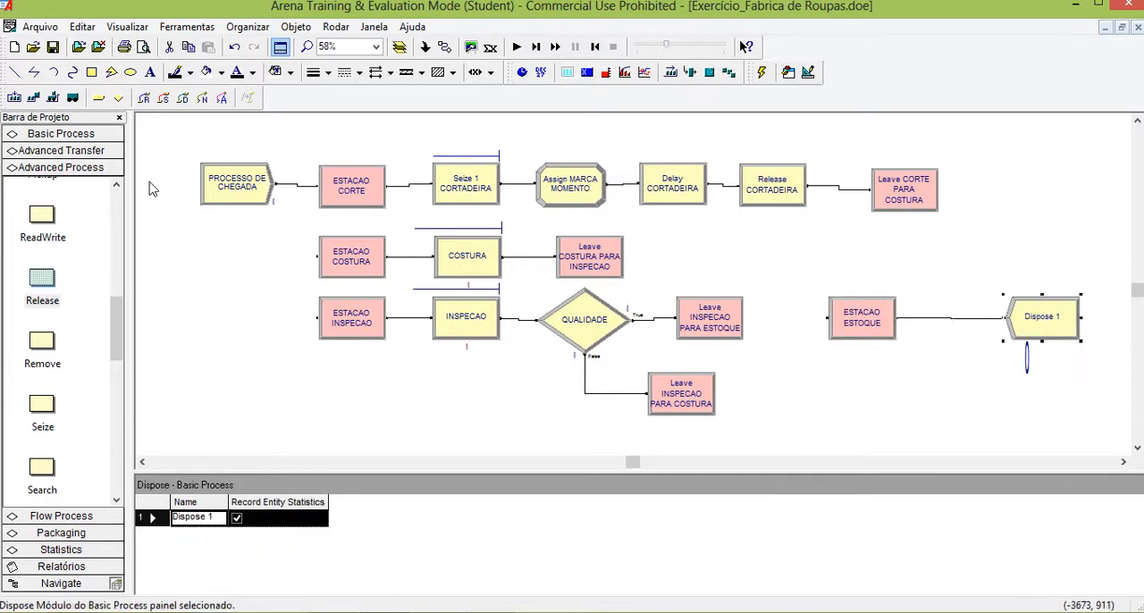
Place a Basic Process Record module on the connection between ESTACAO ESTOQUE and Dispose 1.
click(60, 133)
scroll(122, 255, down, 2)
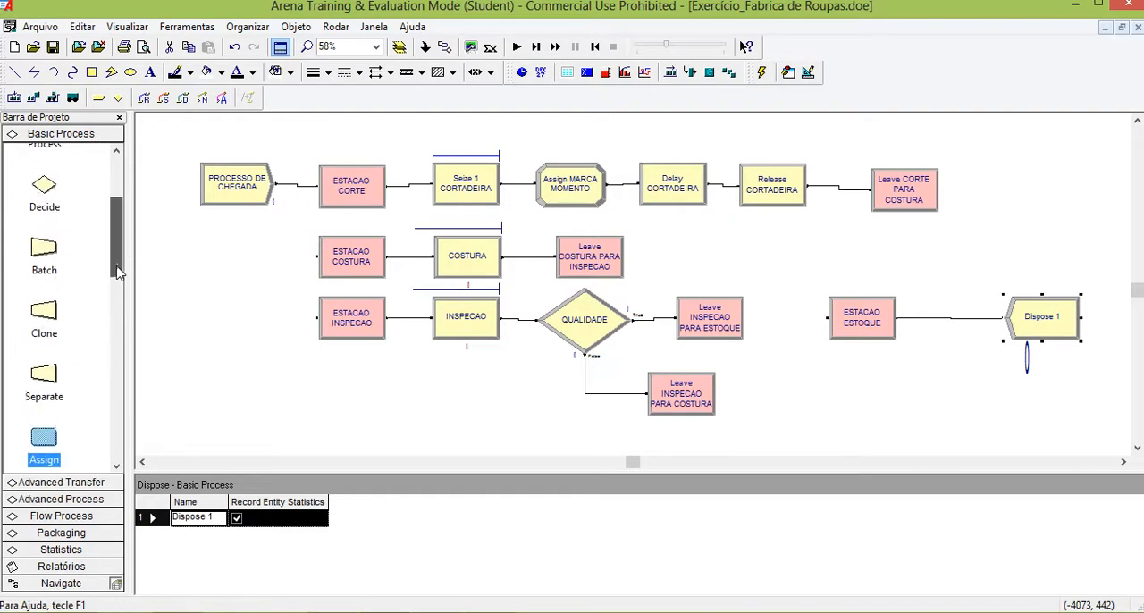
scroll(121, 255, up, 2)
mouse_move(121, 256)
mouse_down()
mouse_move(121, 232)
mouse_move(115, 334)
mouse_up()
drag(44, 315, 927, 335)
click(930, 337)
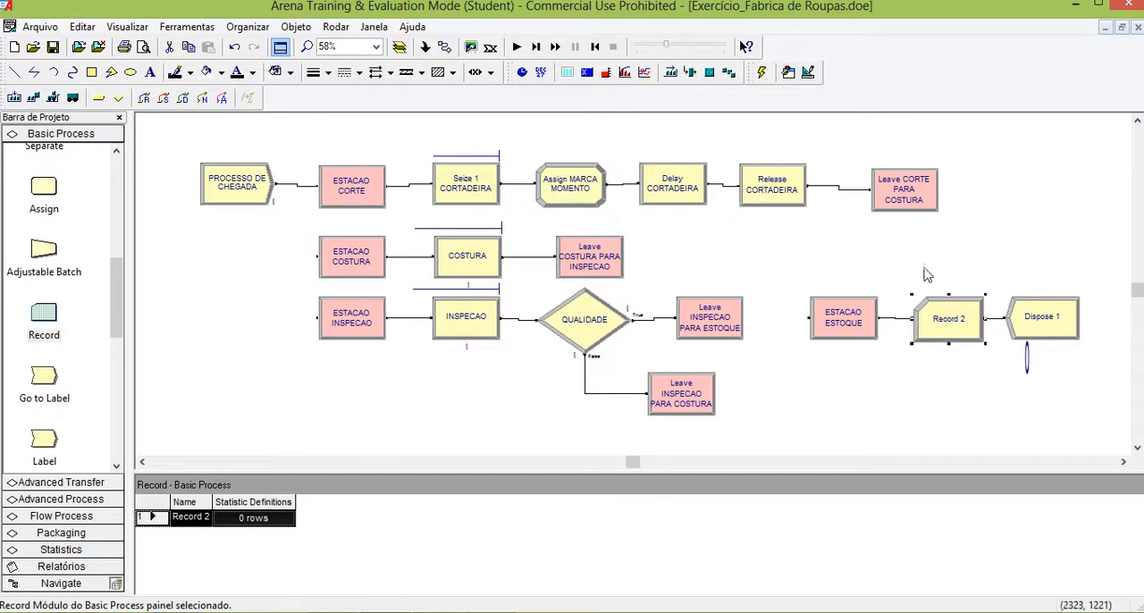
Rename the new Record module as Record TEMPO DE TRANSITO.
double_click(949, 324)
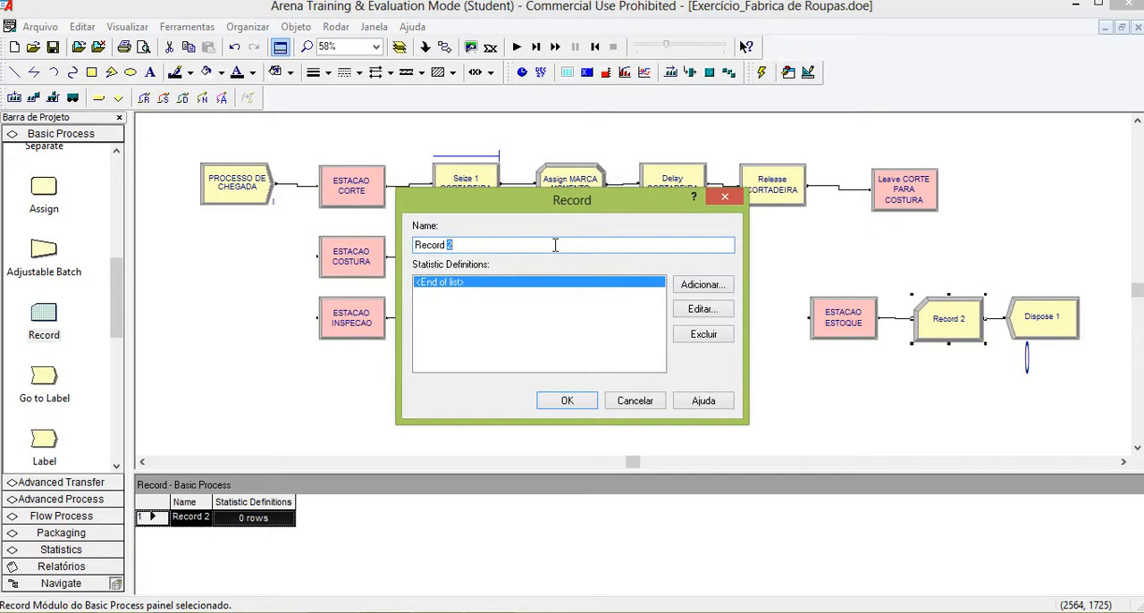
text(TEMPO DE TRANSITO)
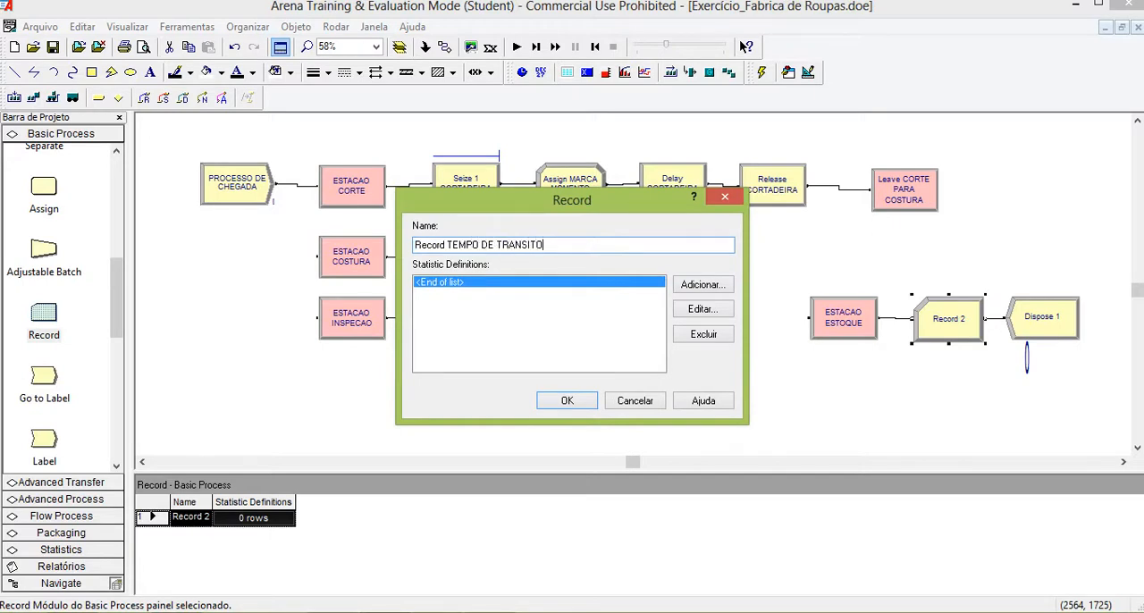
Add a Time Interval statistic definition to the Record module, using the attribute TEMPO PRODUCAO.
click(697, 287)
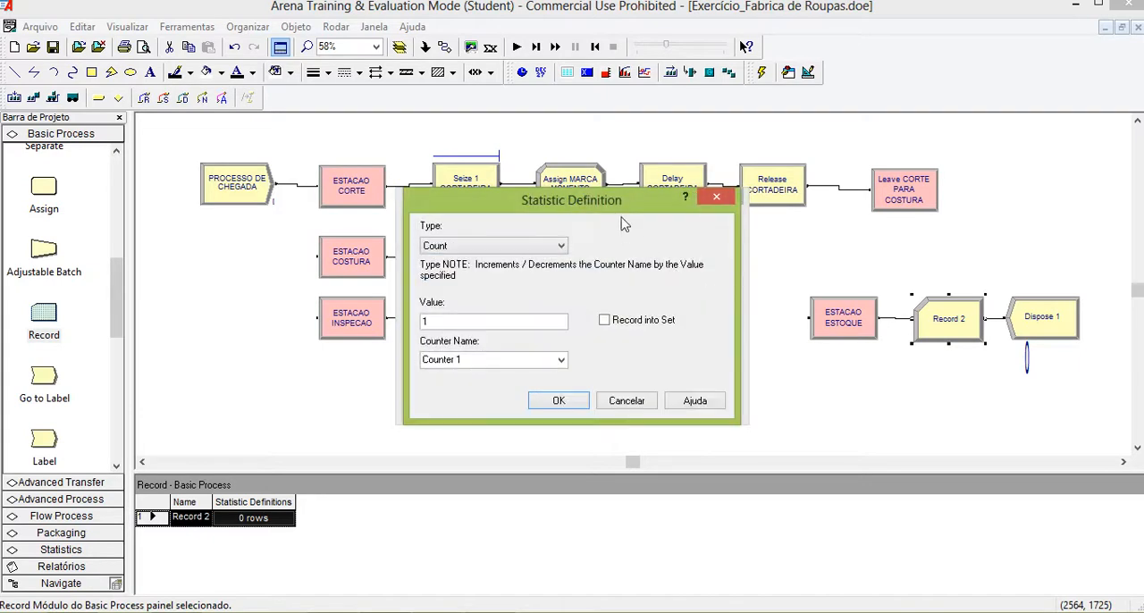
drag(632, 213, 813, 237)
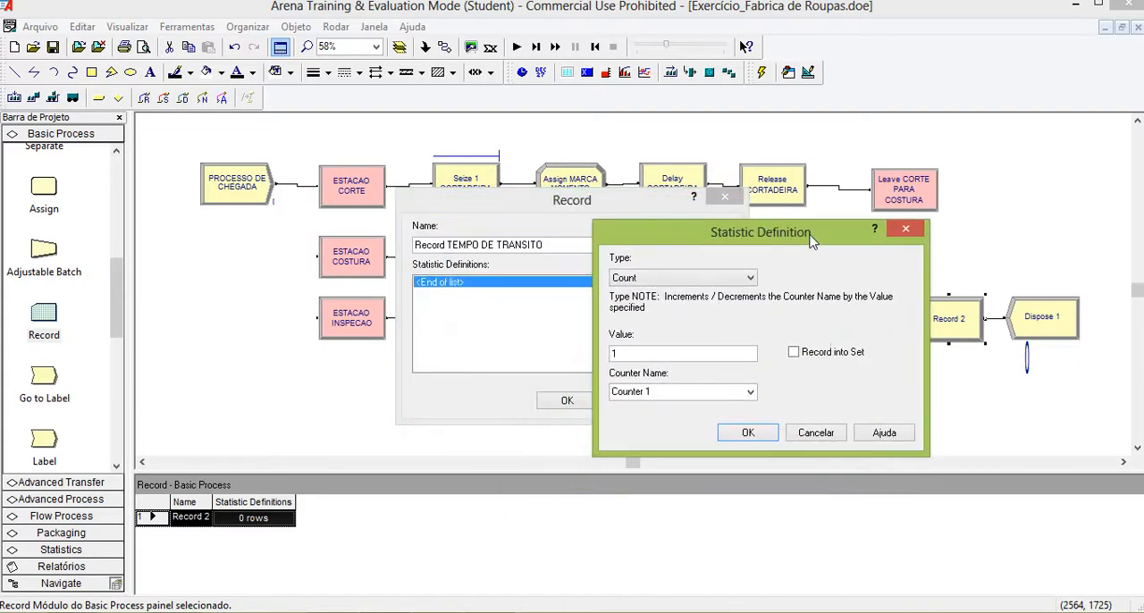
click(749, 279)
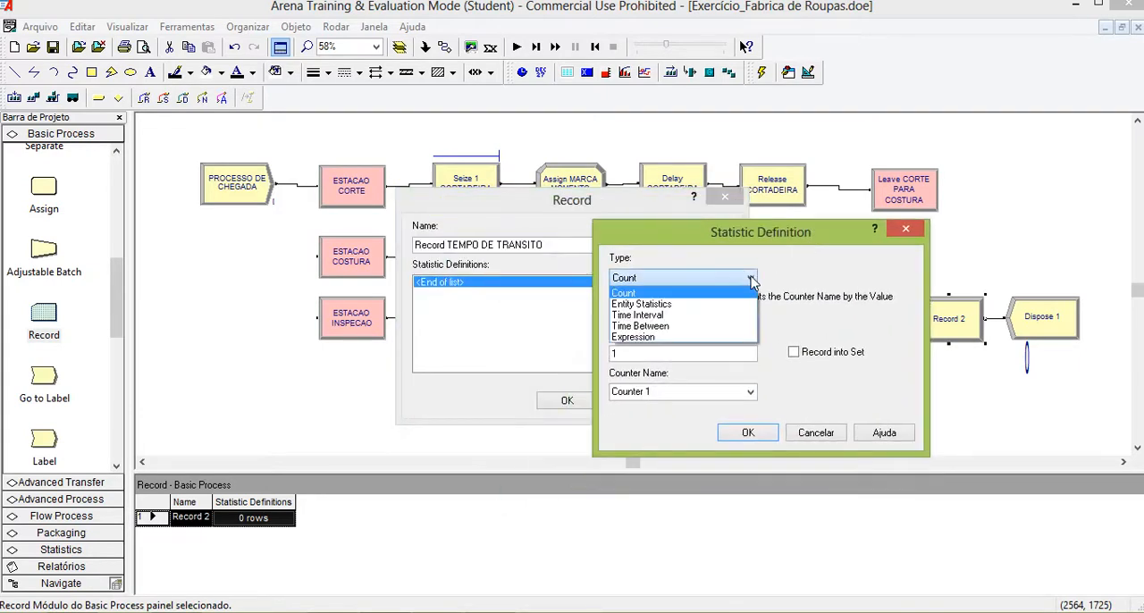
click(695, 318)
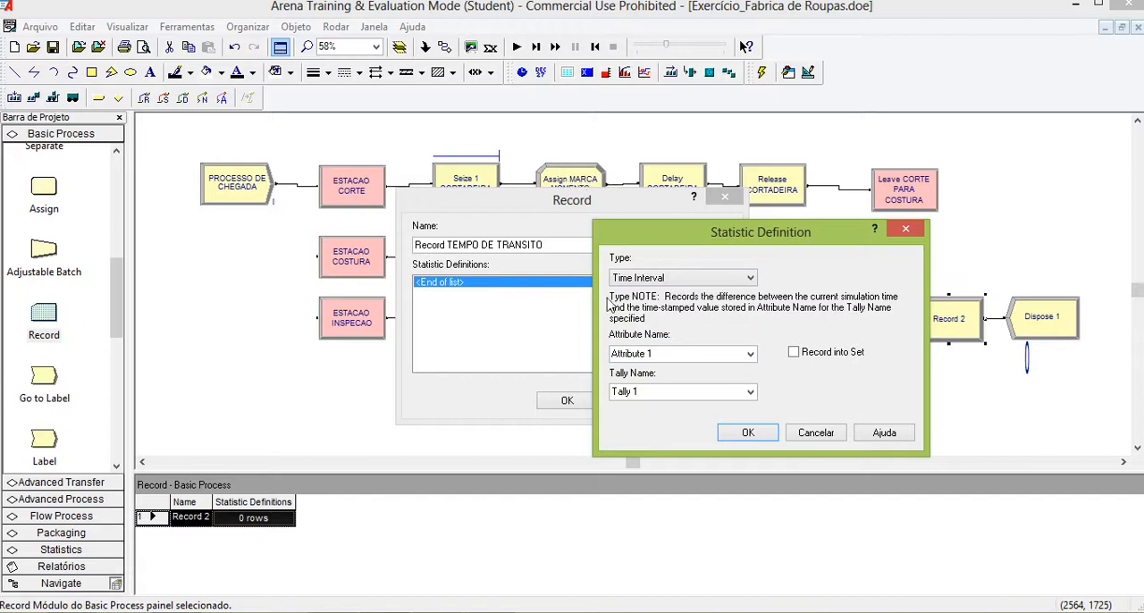
click(666, 353)
text(TEMPO)
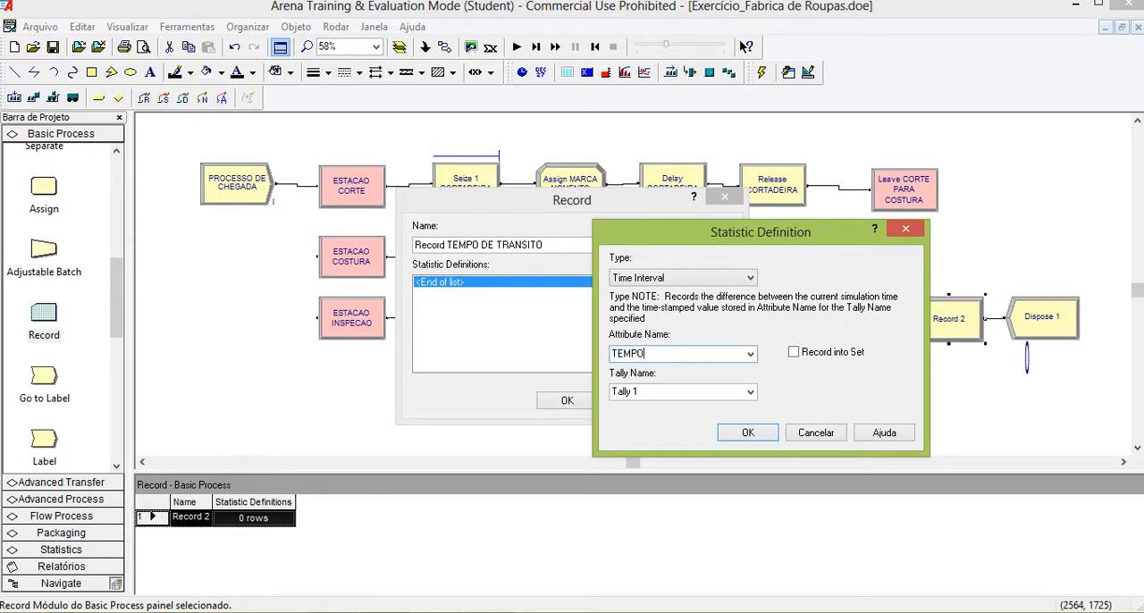
text( PRODUCAO)
Name the statistic's tally TEMPO DE TRANSITO and accept the statistic definition and the Record module's settings.
click(711, 394)
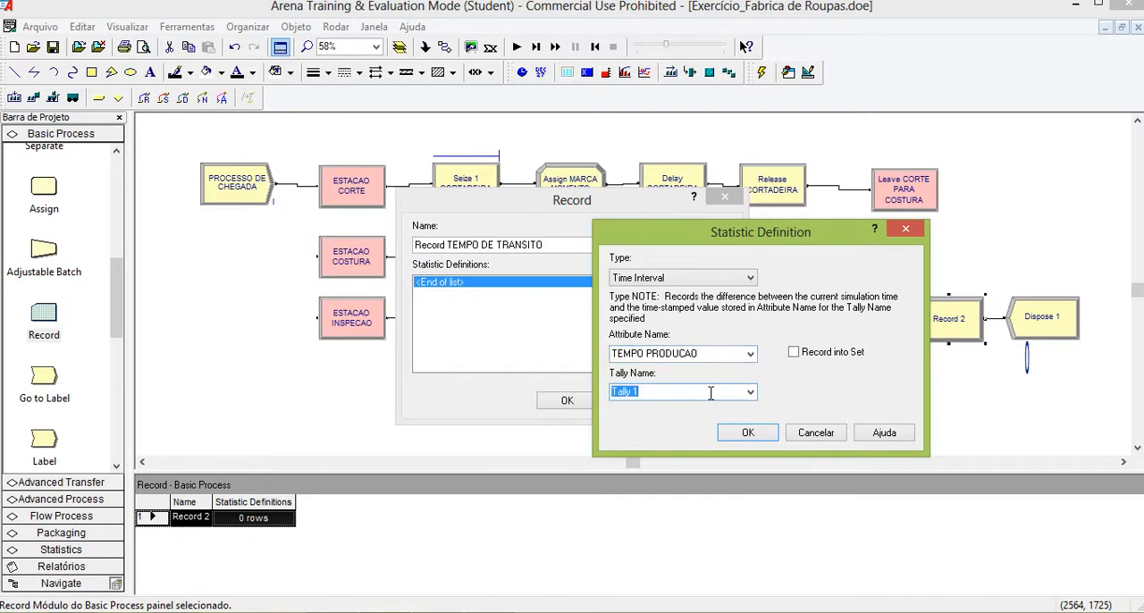
text(TEMPO DE TRANSITO)
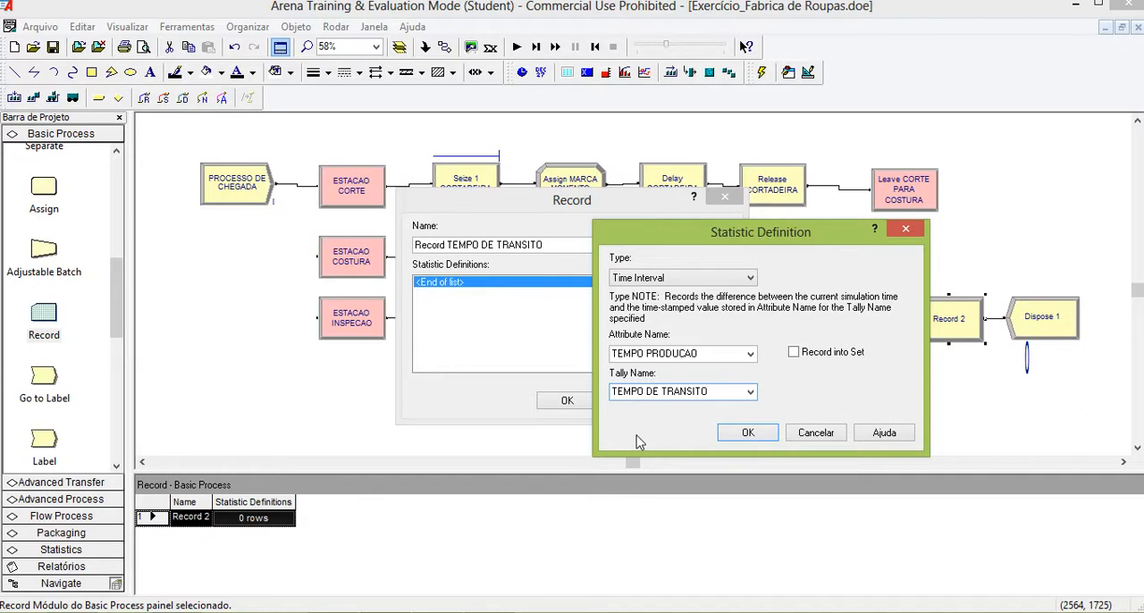
click(742, 434)
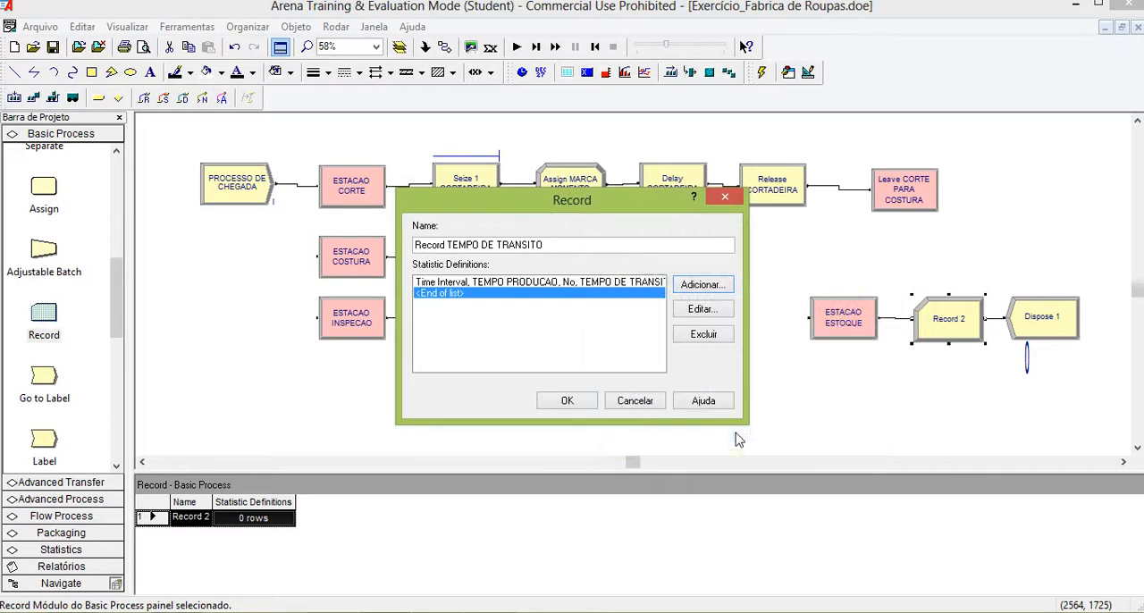
click(567, 401)
Shift ESTACAO ESTOQUE and Record TEMPO DE TRANSITO slightly left to even out the spacing before Dispose 1.
click(840, 332)
drag(841, 335, 834, 336)
click(923, 331)
drag(921, 330, 917, 330)
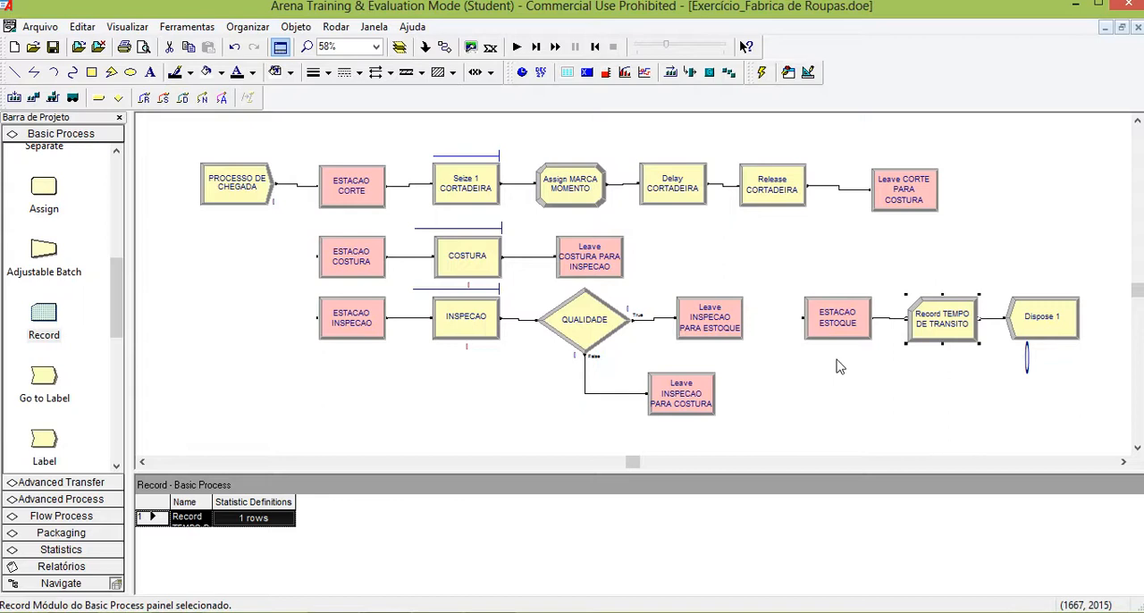
Check the replication parameters in the run setup and accept them as they are.
click(336, 27)
click(362, 47)
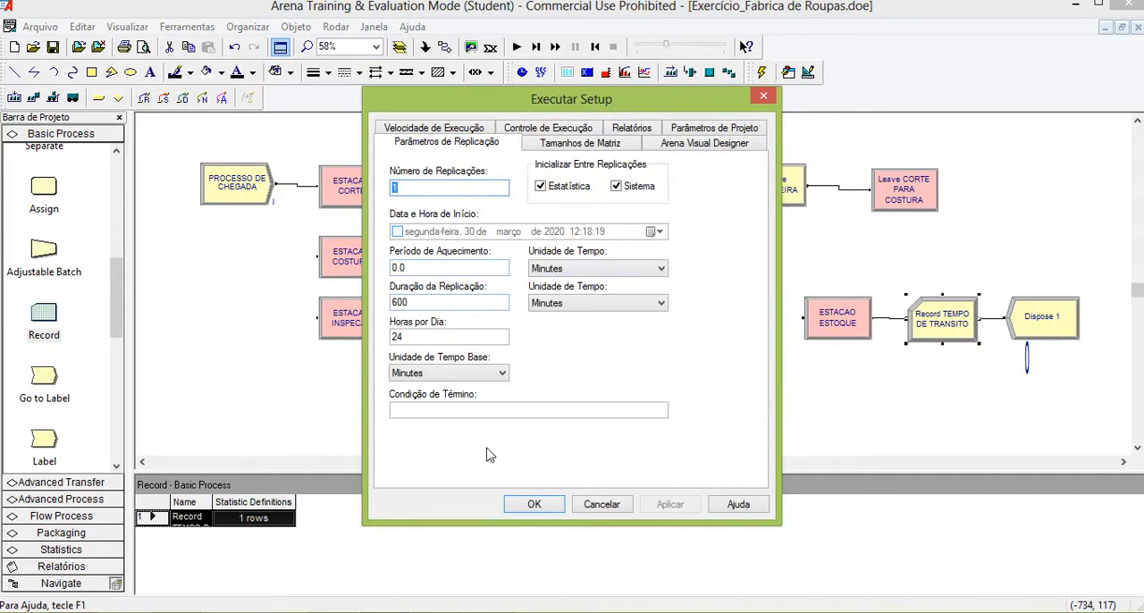
click(530, 506)
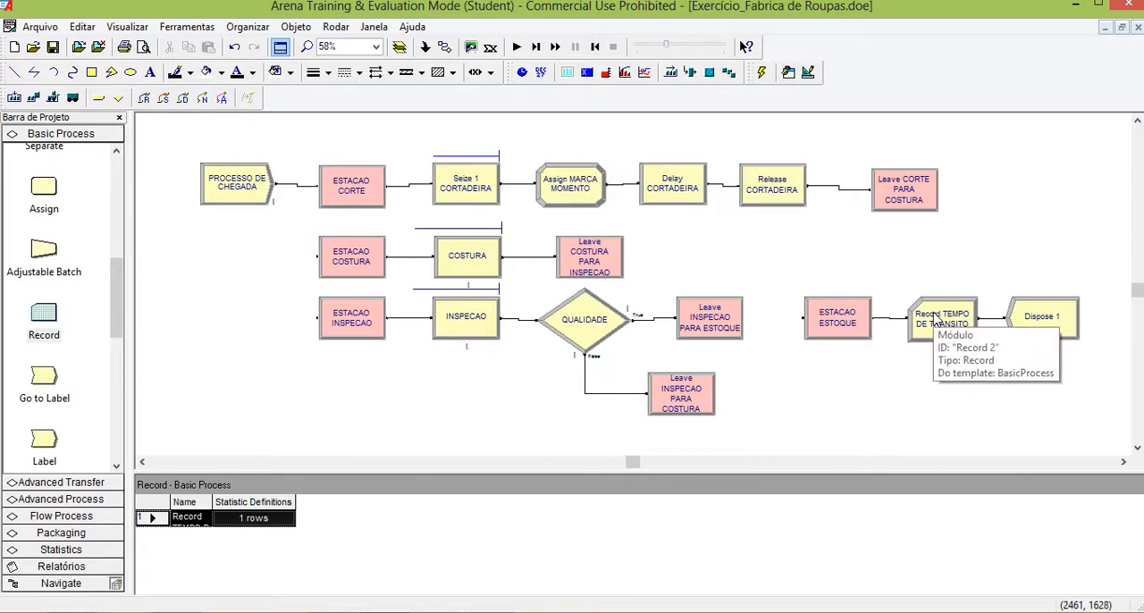
Run the simulation to its end and examine the TEMPO DE TRANSITO tally in the User Specified report.
click(517, 46)
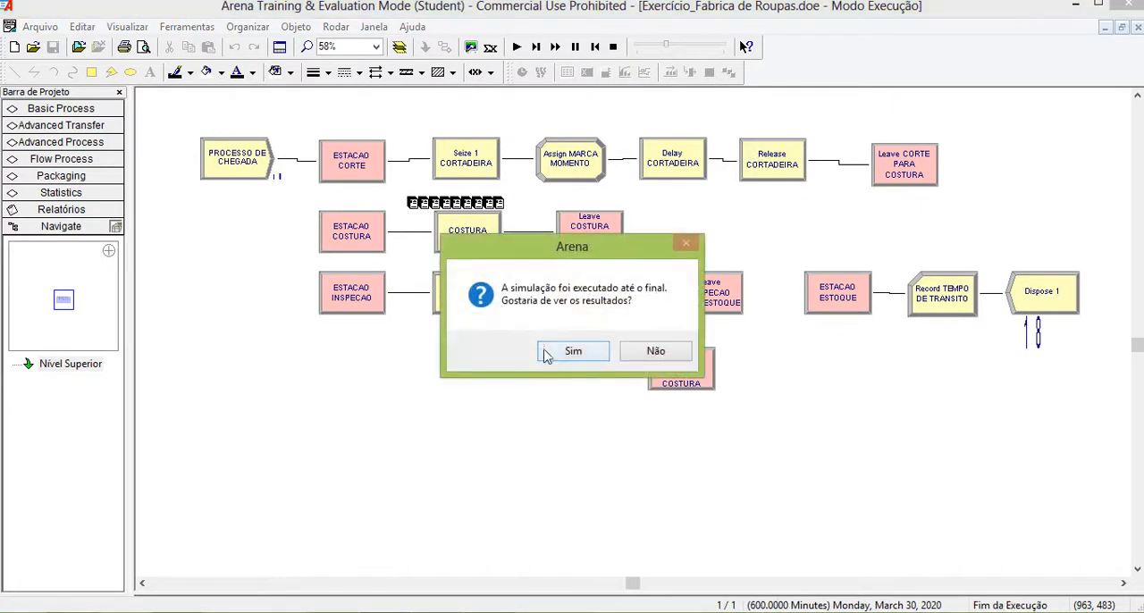
click(573, 351)
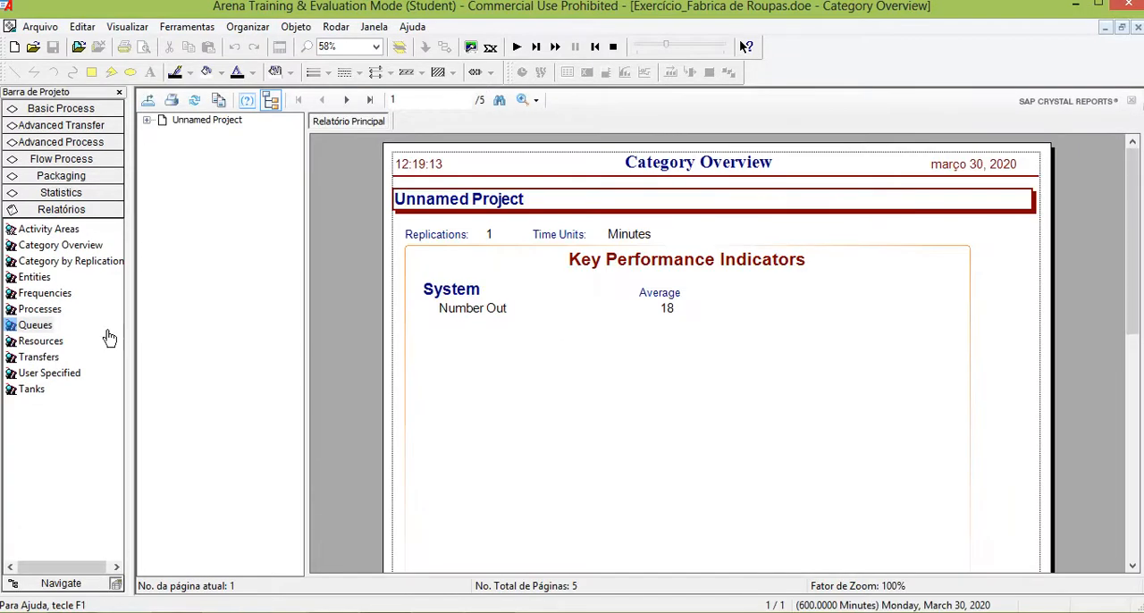
click(47, 377)
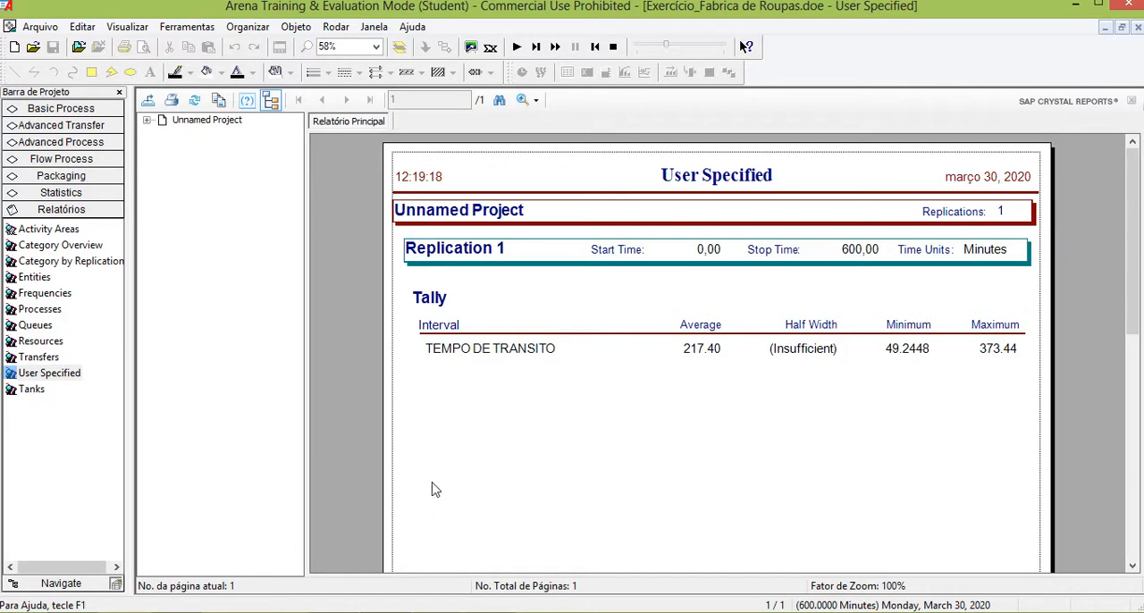
click(455, 358)
click(740, 353)
click(29, 374)
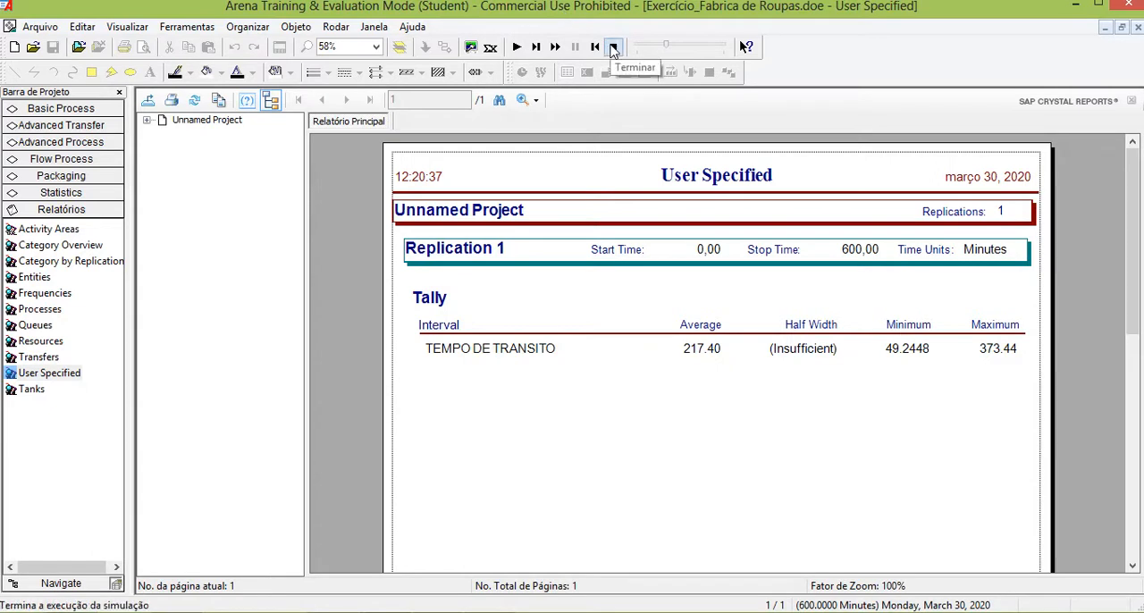
End the simulation run and close the User Specified report to return to the model.
click(614, 48)
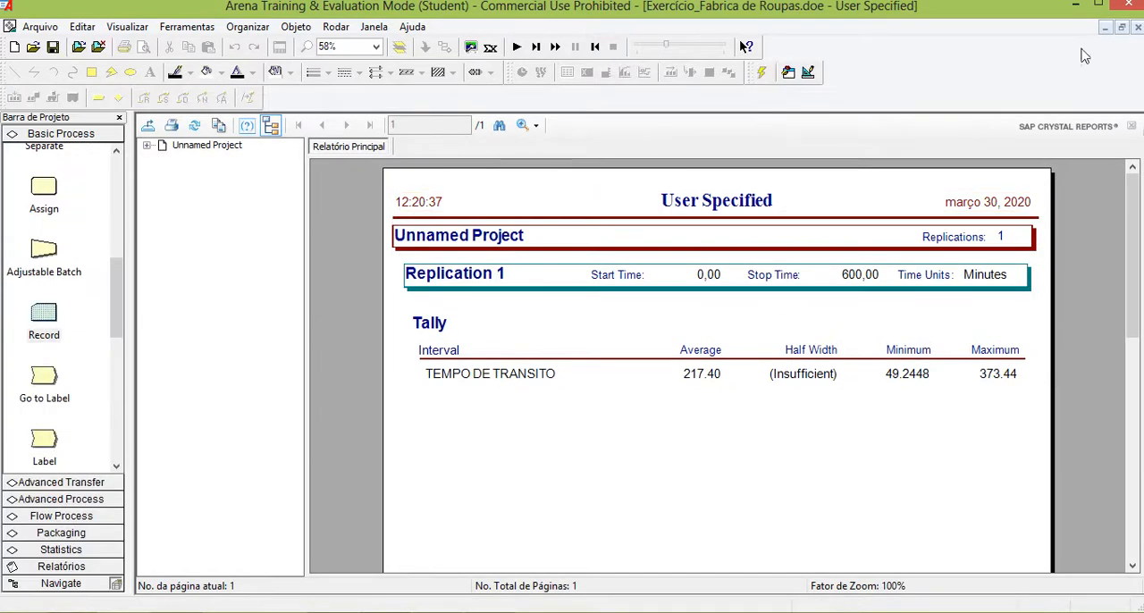
click(1138, 28)
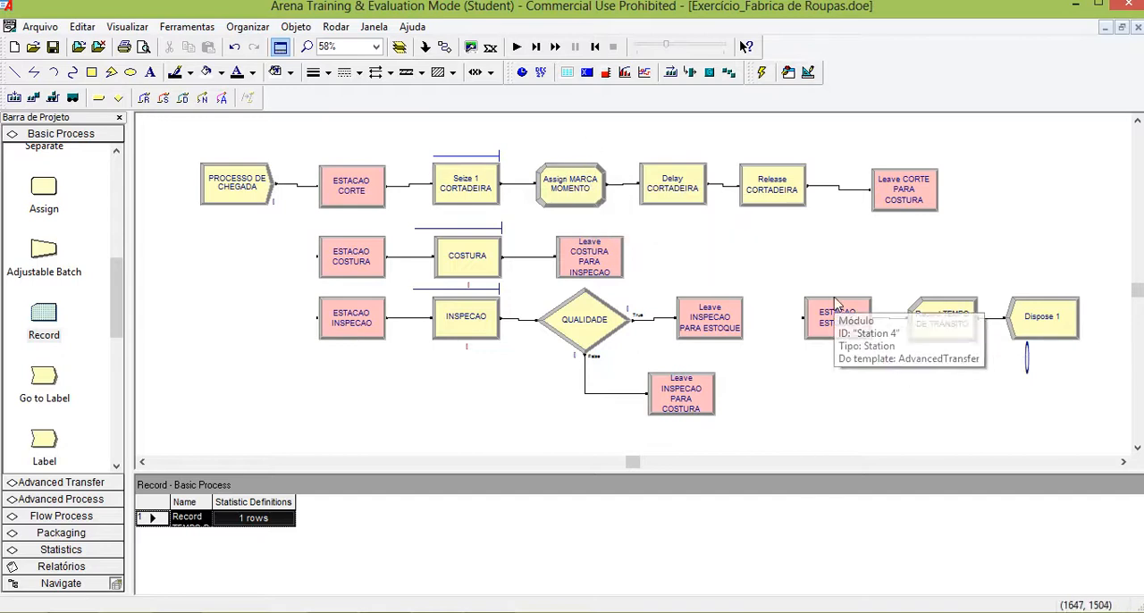
Review the assignment in Assign MARCA MOMENTO and the statistic definition in Record TEMPO DE TRANSITO.
double_click(579, 179)
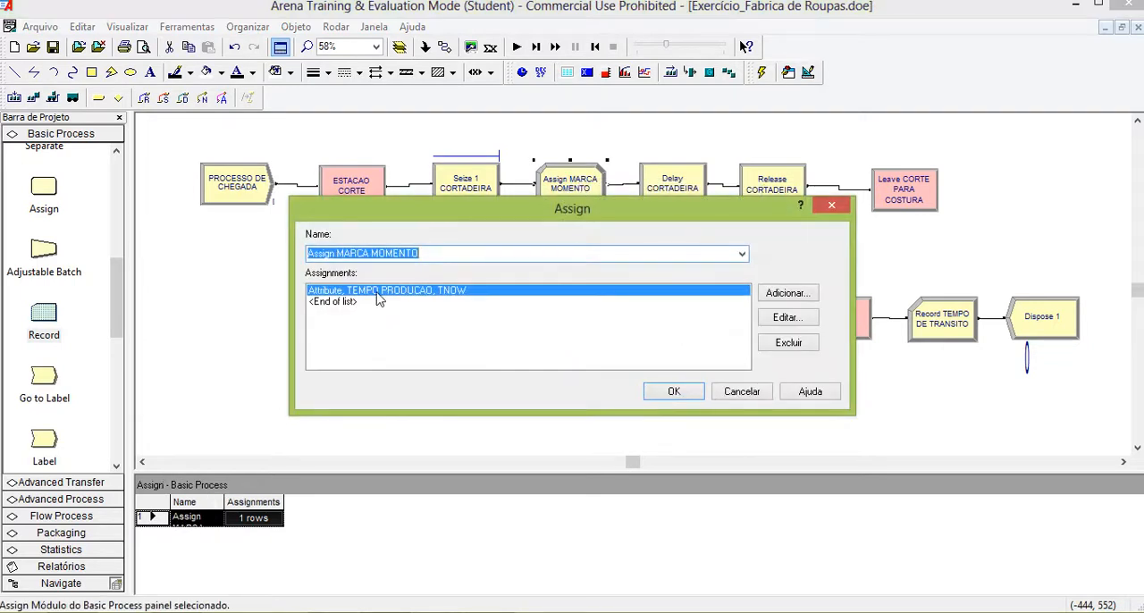
click(674, 391)
double_click(955, 315)
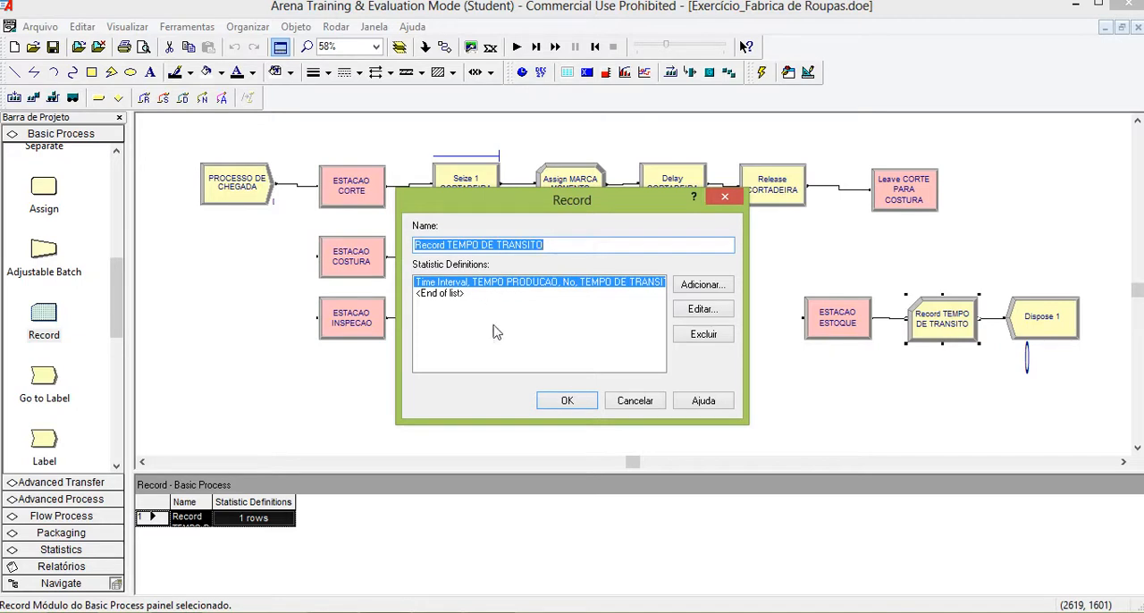
click(630, 404)
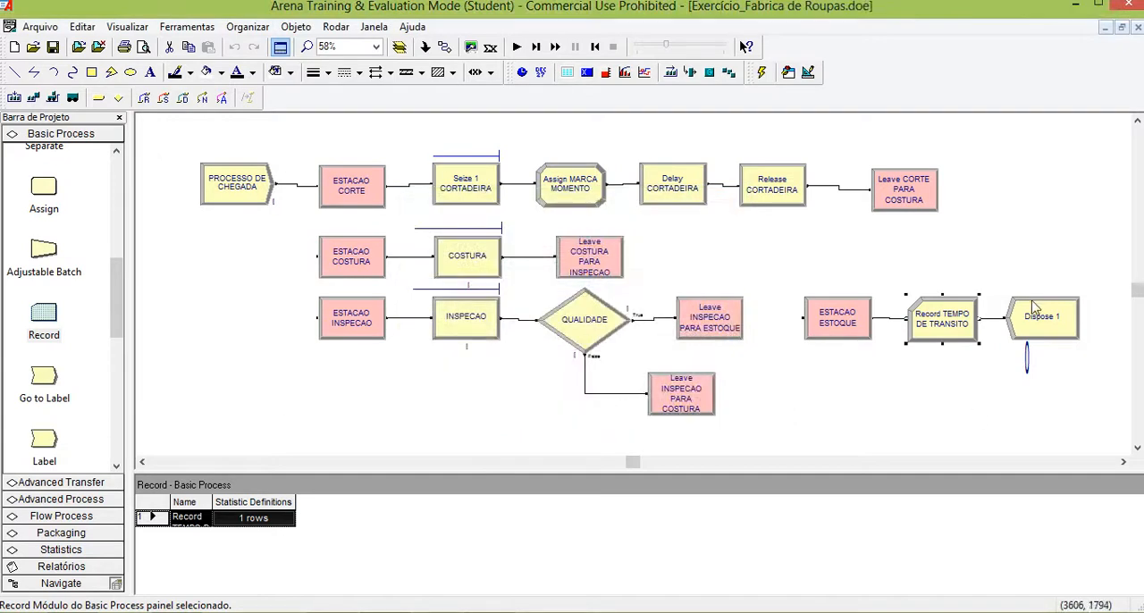